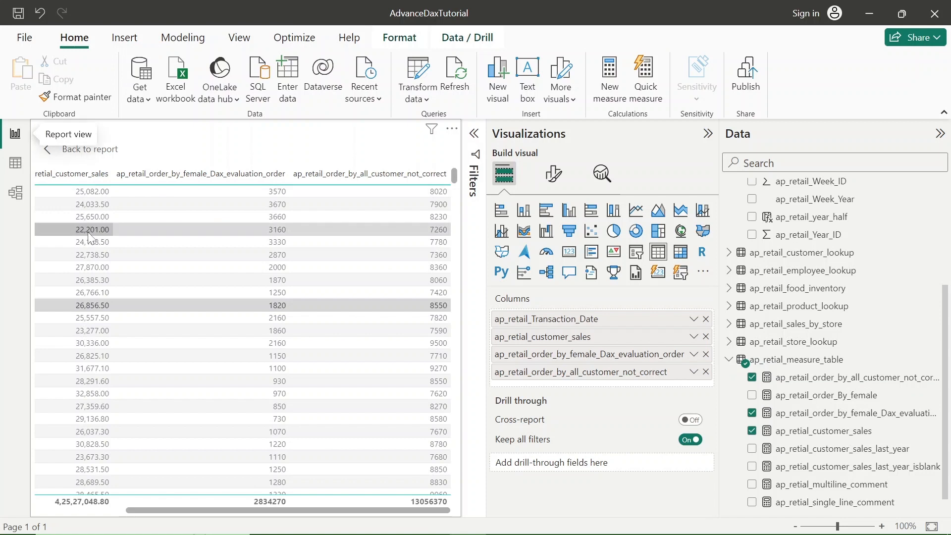
Return from the enlarged table visual to the report page and delete that table
click(50, 162)
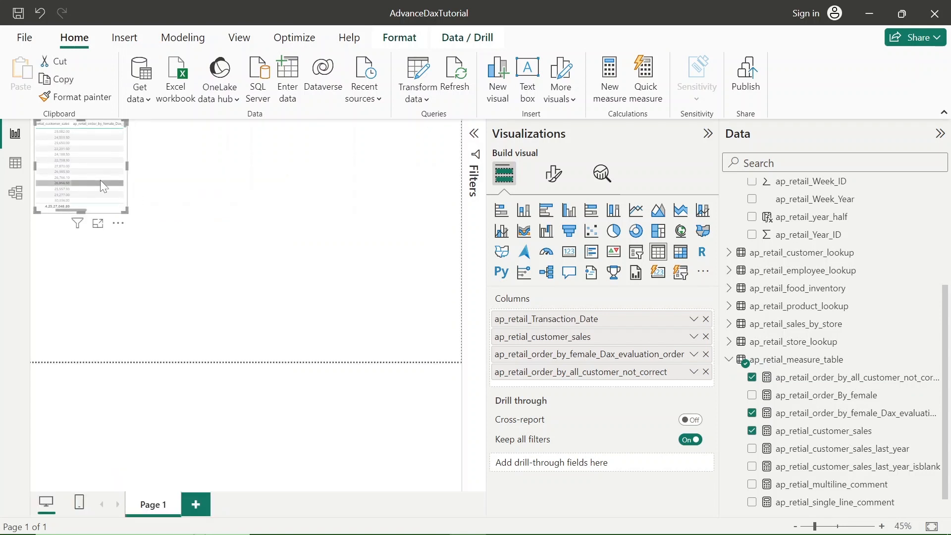
key(Delete)
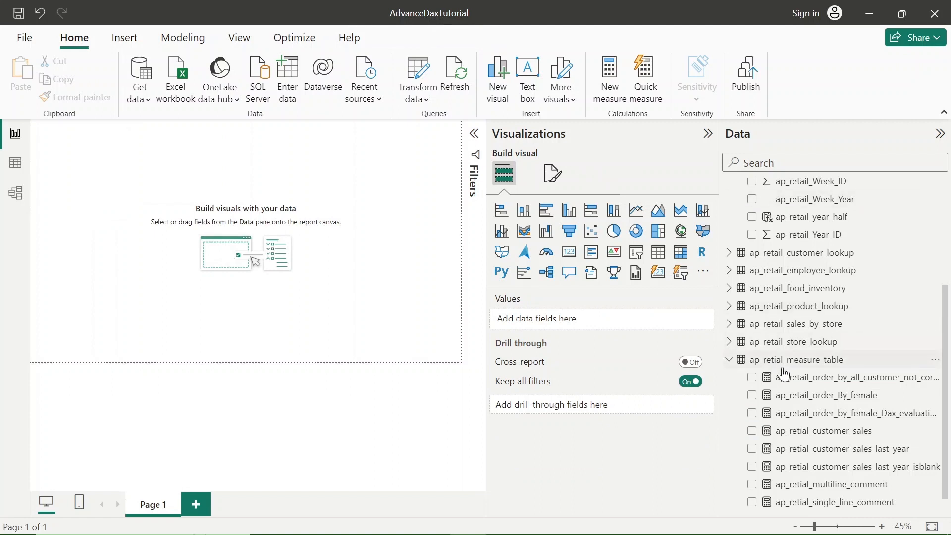
Create a new measure named "% ap_retail_quantity_sold_to_female" in ap_retial_measure_table
click(798, 366)
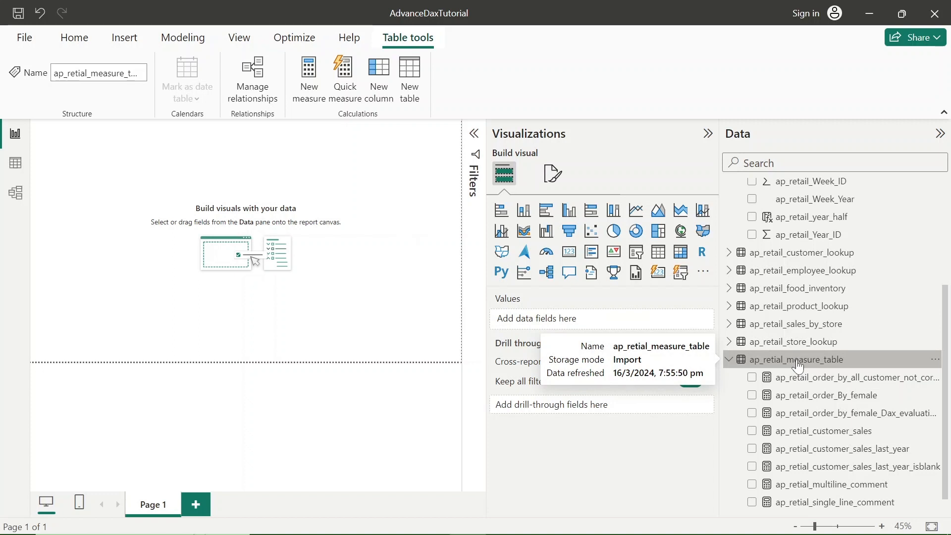
click(309, 91)
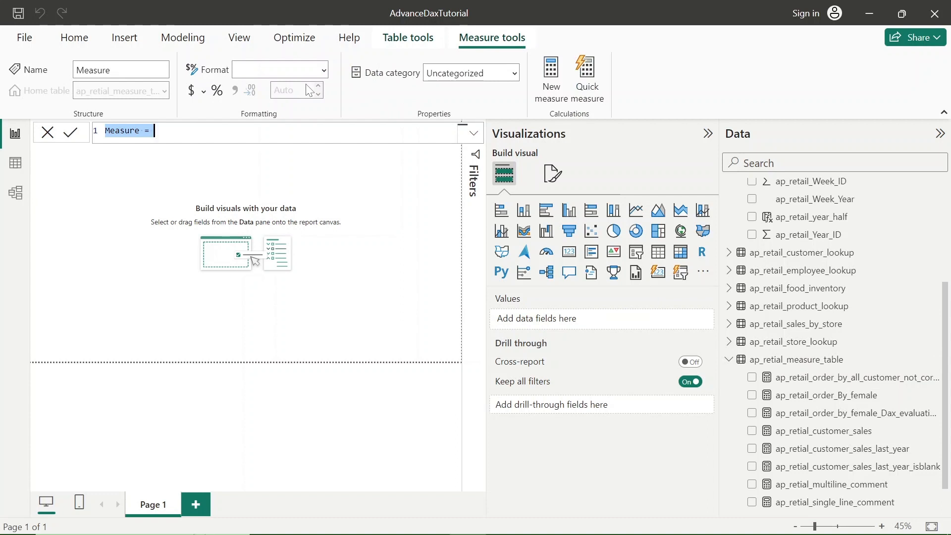
text(%)
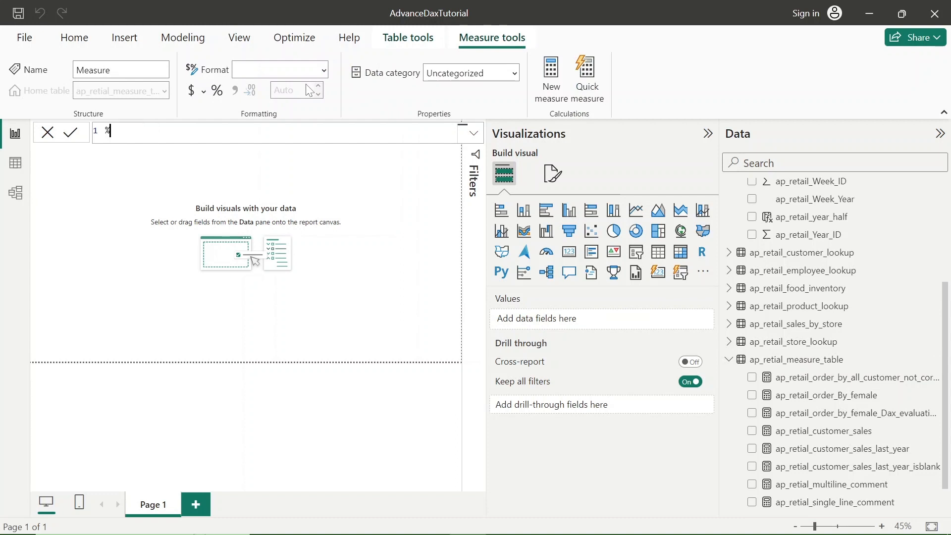
text( ap_)
text(retail_quantity_sold)
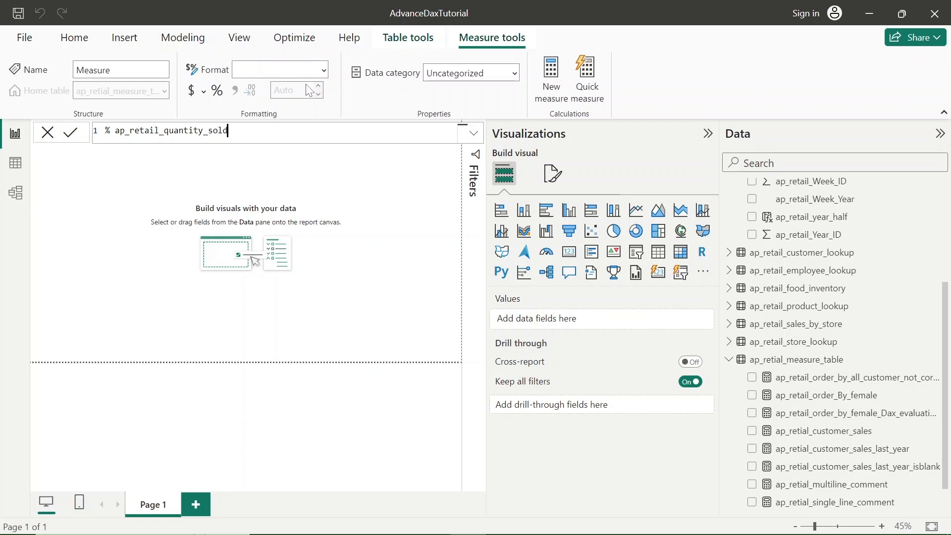
text(_b)
key(BackSpace)
text(to_female)
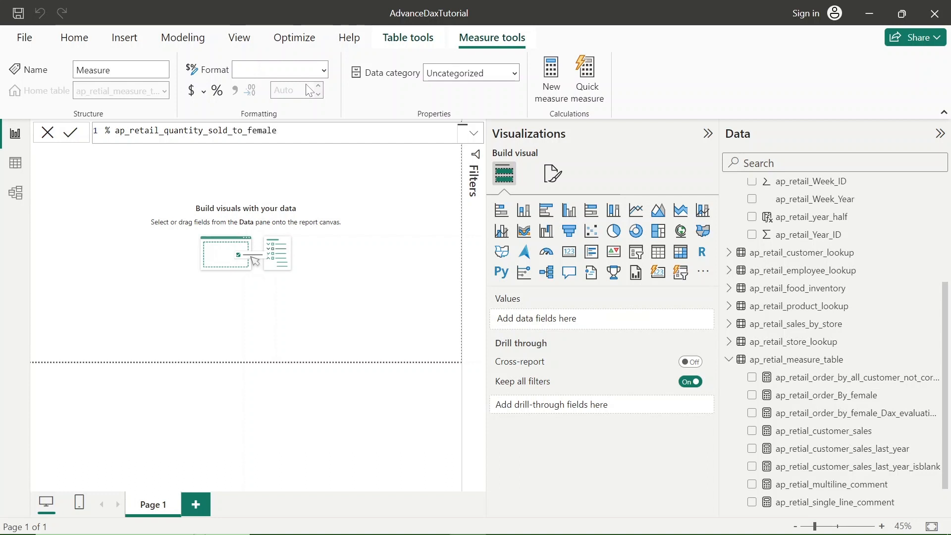
text( =)
key(shift+Return)
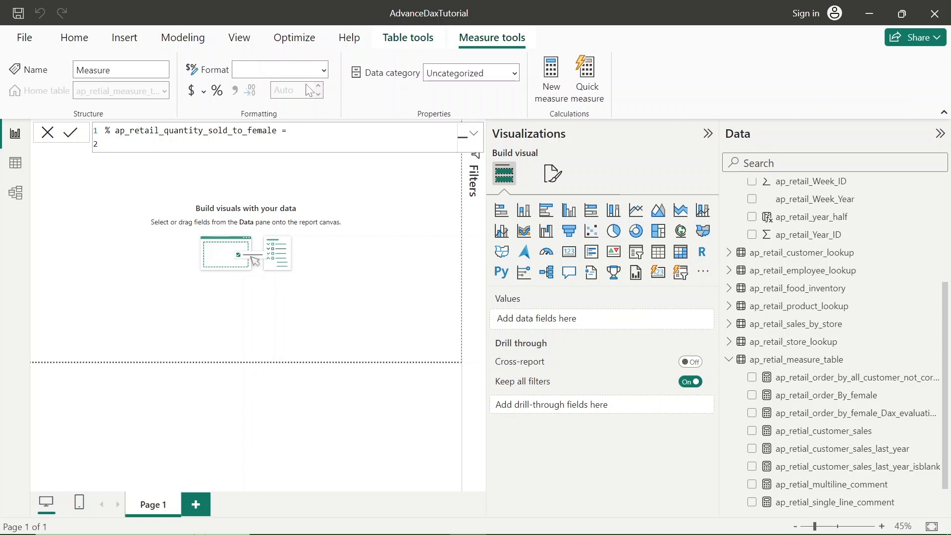
Declare the variable ap_total_order_by_female in the measure and start its expression with the CALCULATE function
text(var ap)
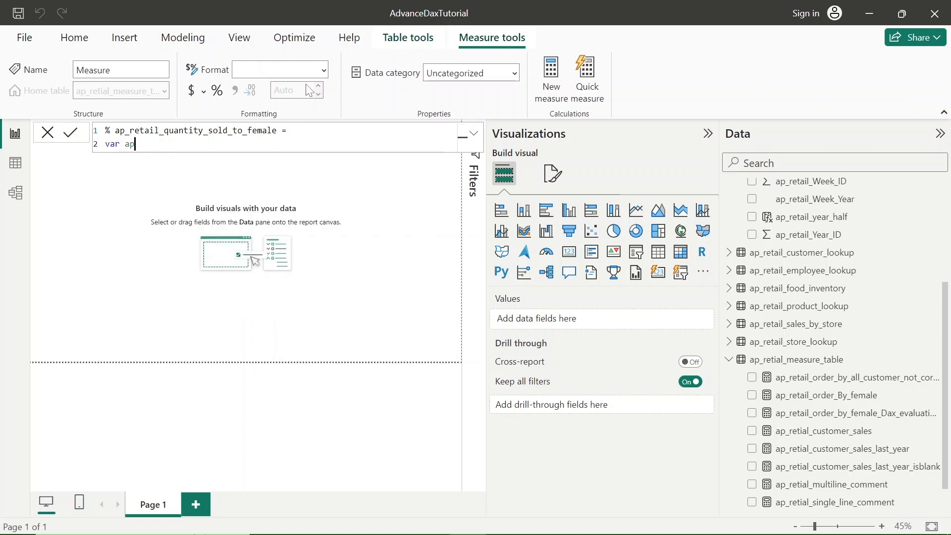
text(_total)
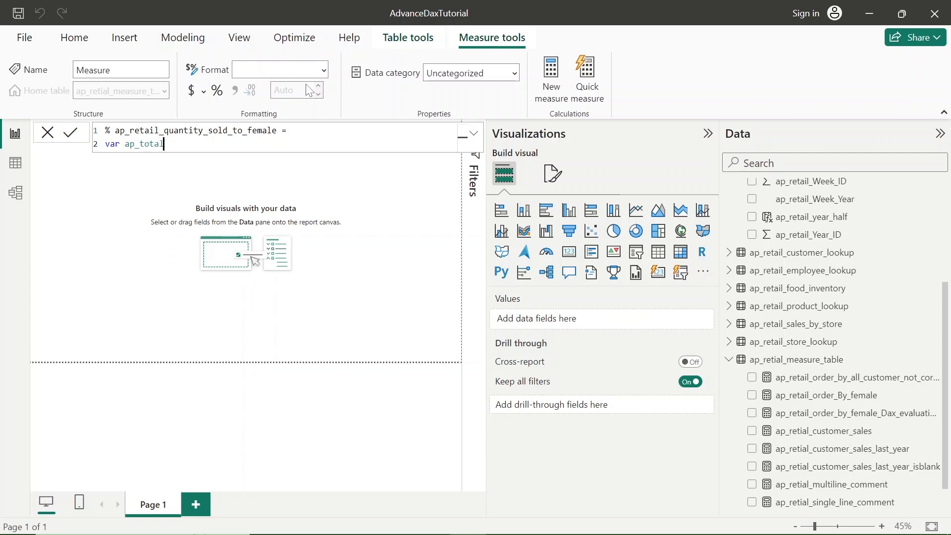
text(_order_by_female =)
key(Return)
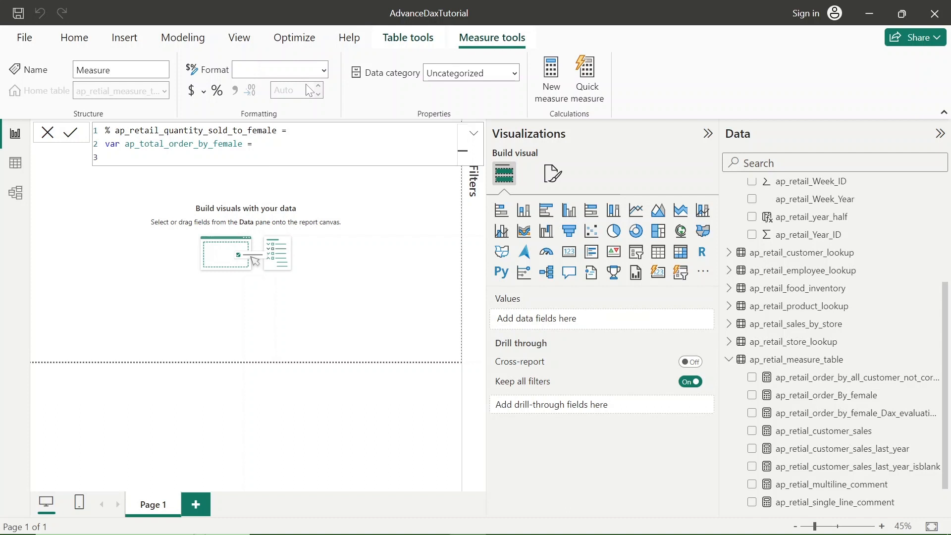
text(cal)
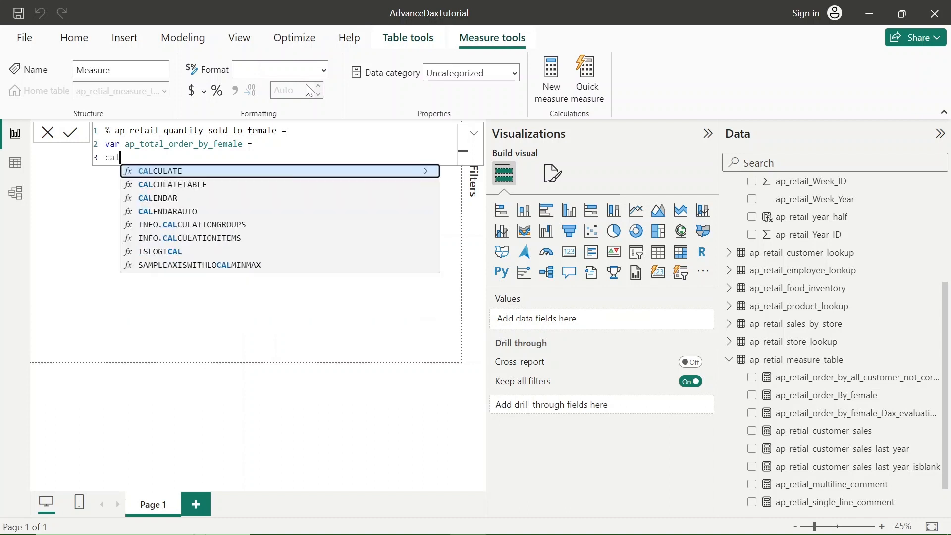
key(Tab)
key(shift+Return)
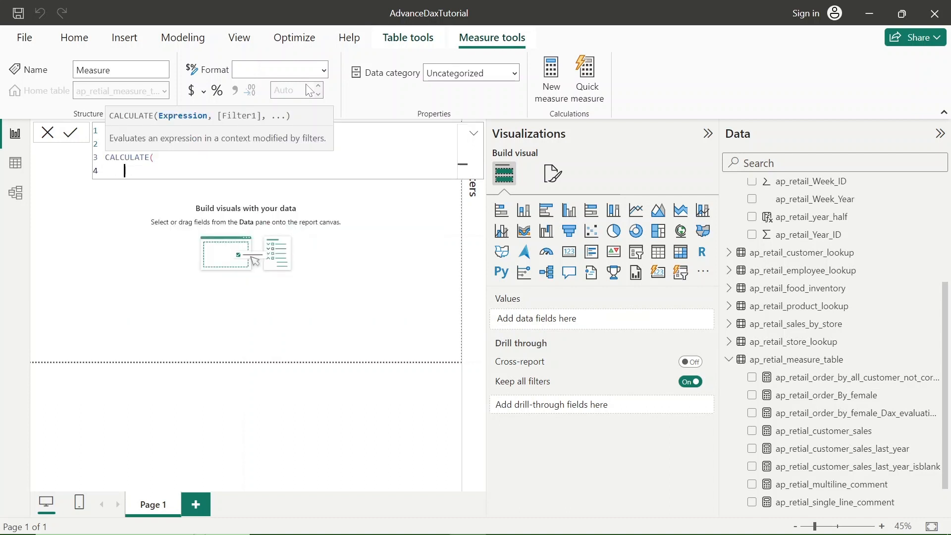
Add SUM of ap_retail_sales_by_store[ap_retail_quantity_sold] as the expression inside CALCULATE
text(sum)
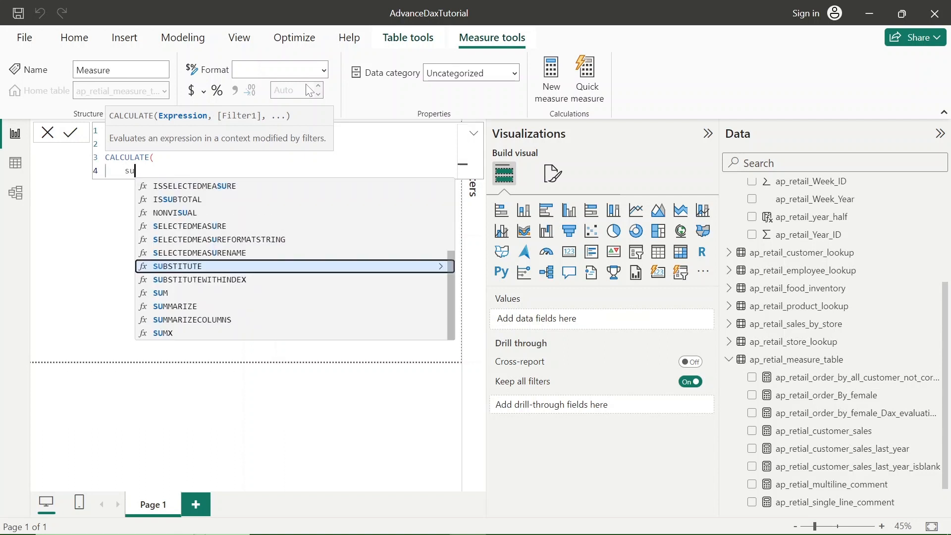
key(Tab)
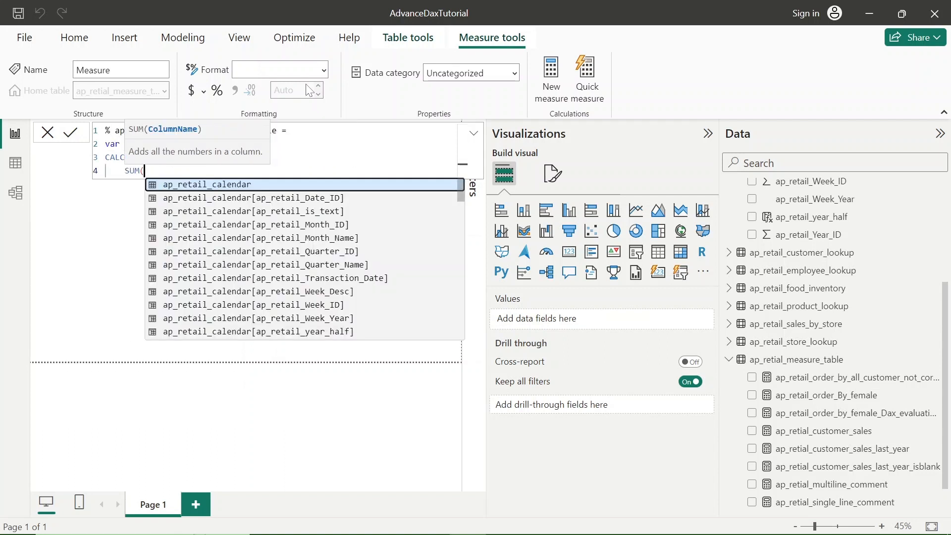
key(shift+Return)
text(a)
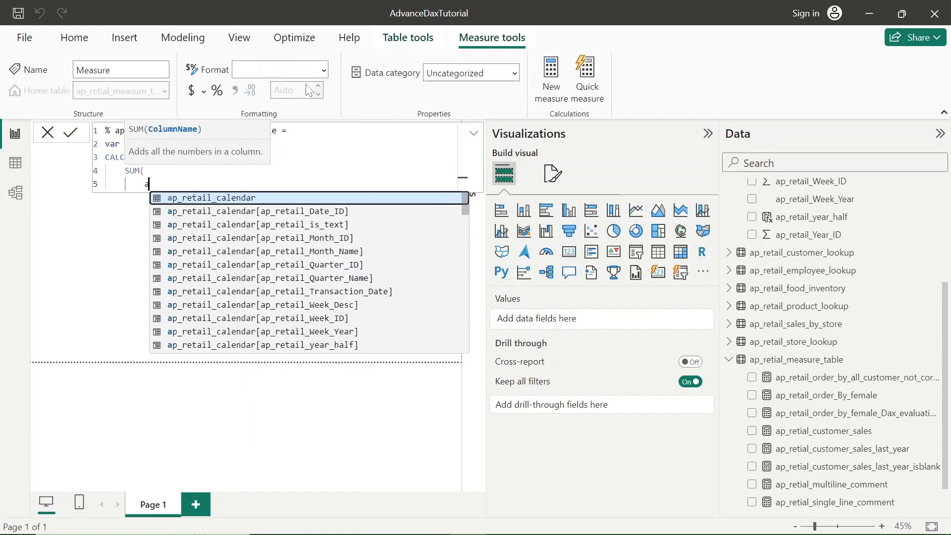
text(p_retail)
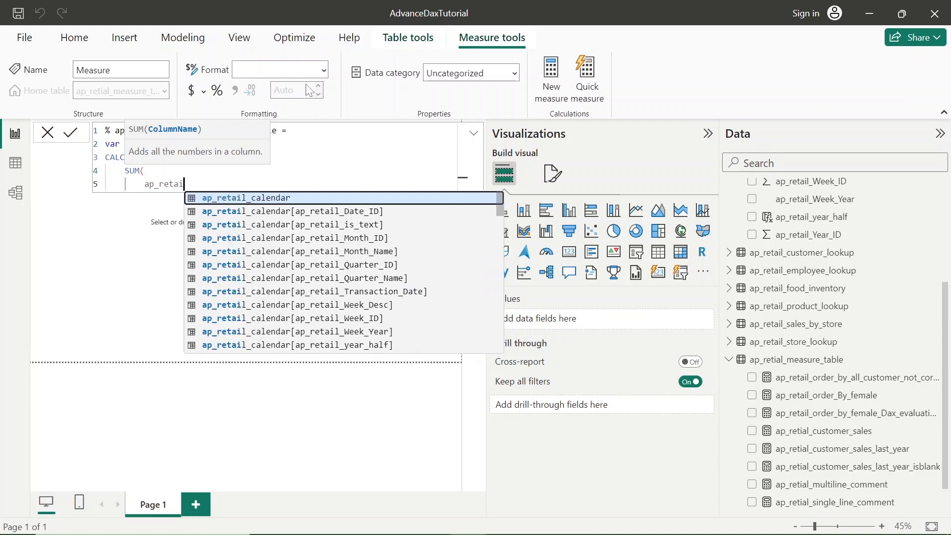
text(_sa)
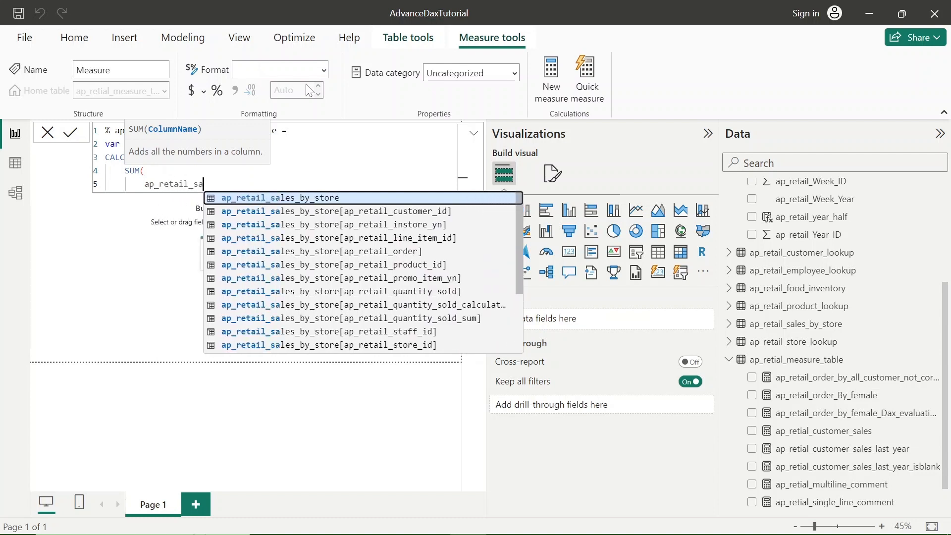
key(Down)
key(Down)
key(Down)
key(Down)
key(Down)
key(Down)
key(Down)
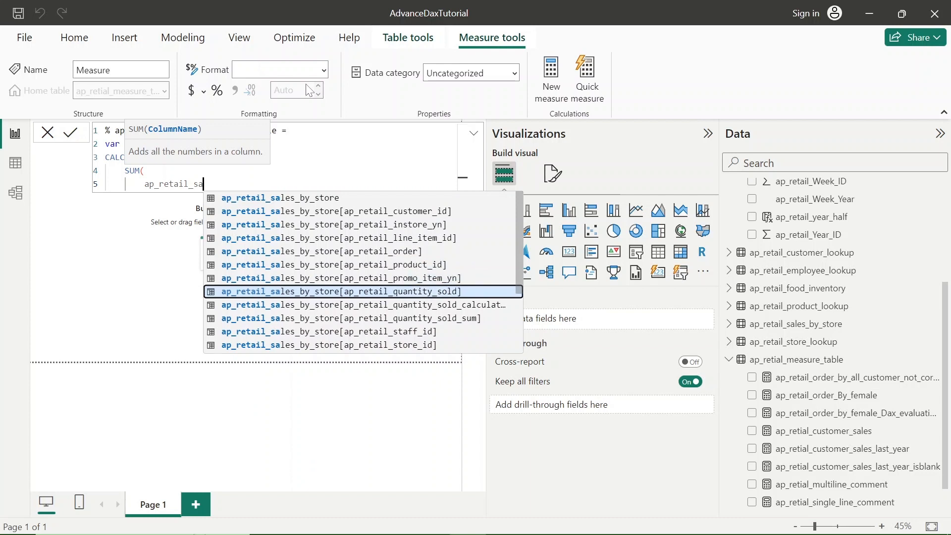
key(Tab)
key(shift+Return)
text())
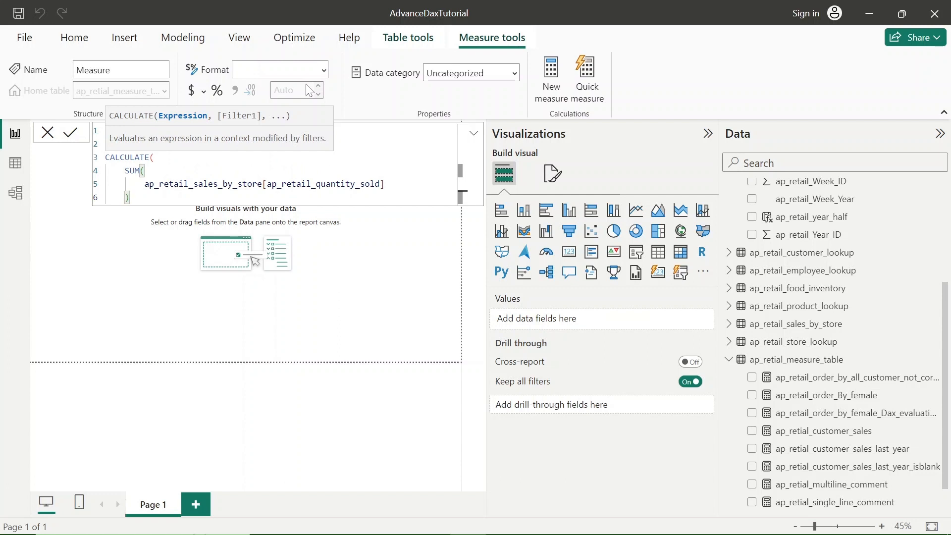
Add a FILTER function as CALCULATE's second argument, with ap_retail_customer_lookup as its table
text(,ABS)
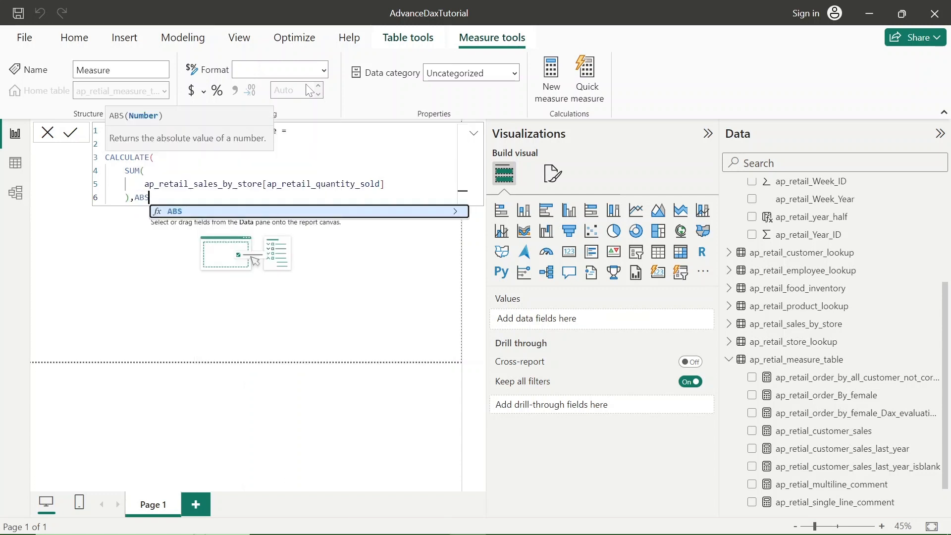
key(BackSpace)
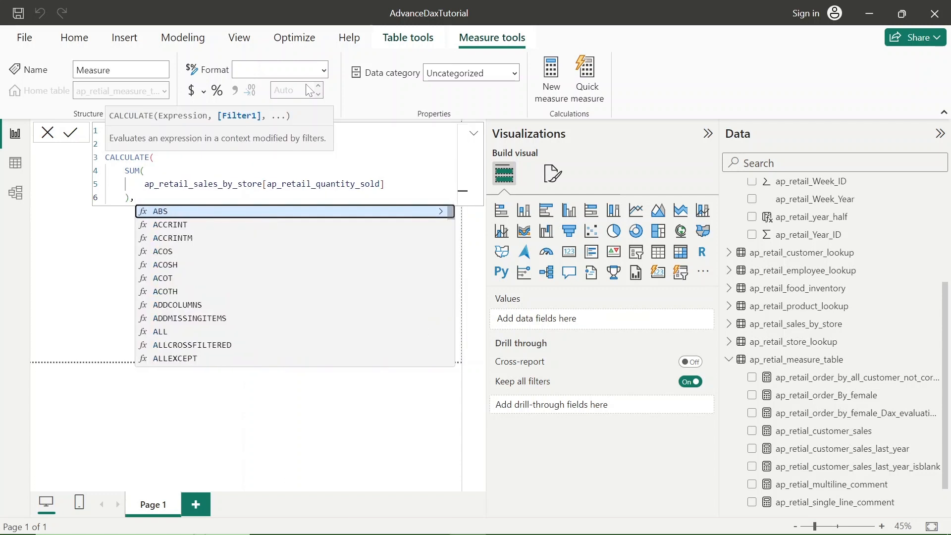
key(shift+Return)
text(fil)
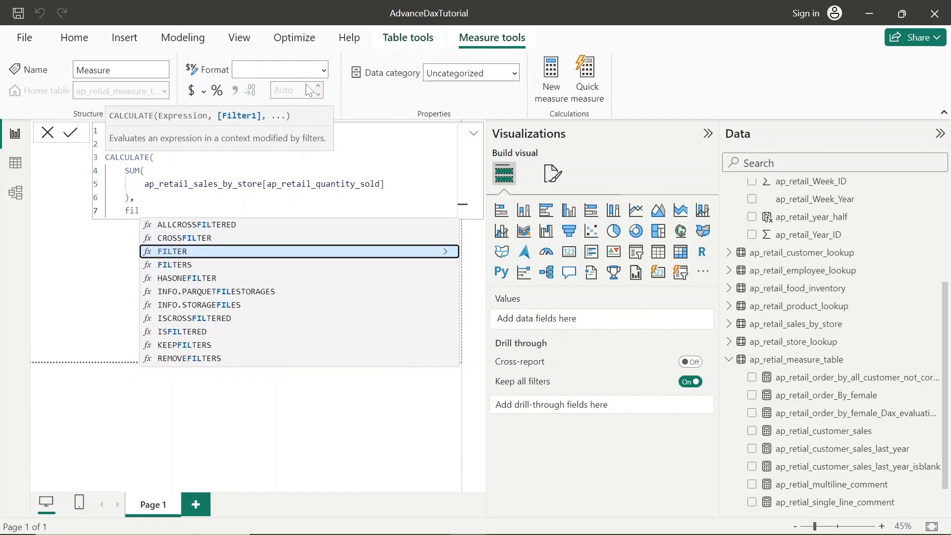
key(Tab)
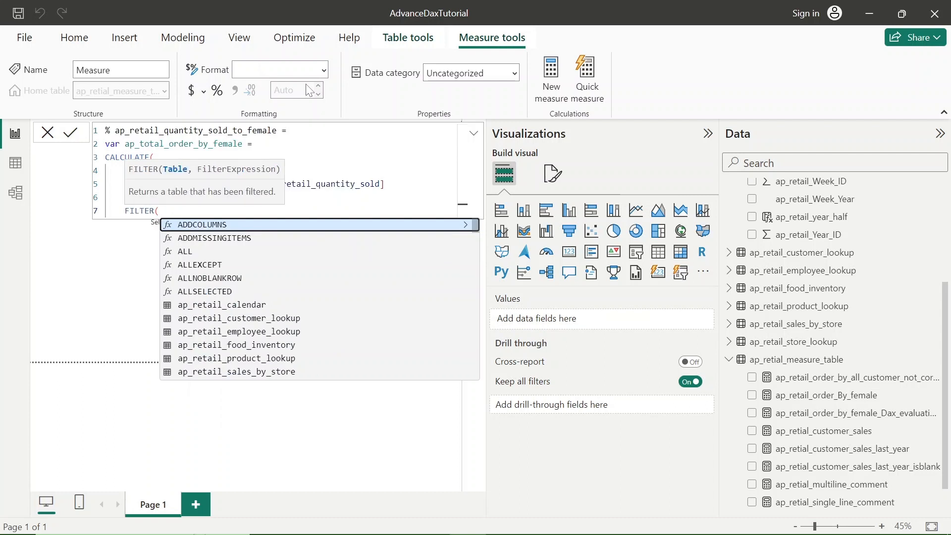
key(shift+Return)
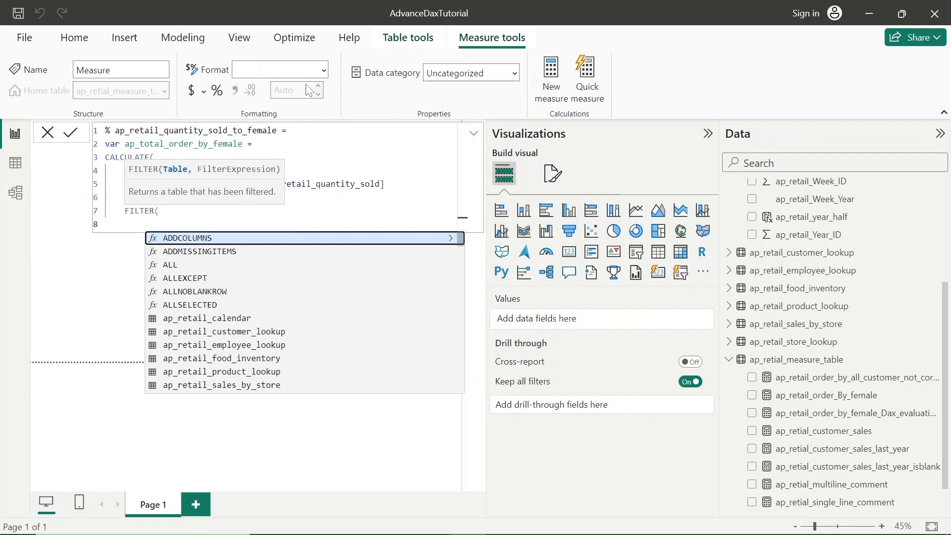
text(ap_r)
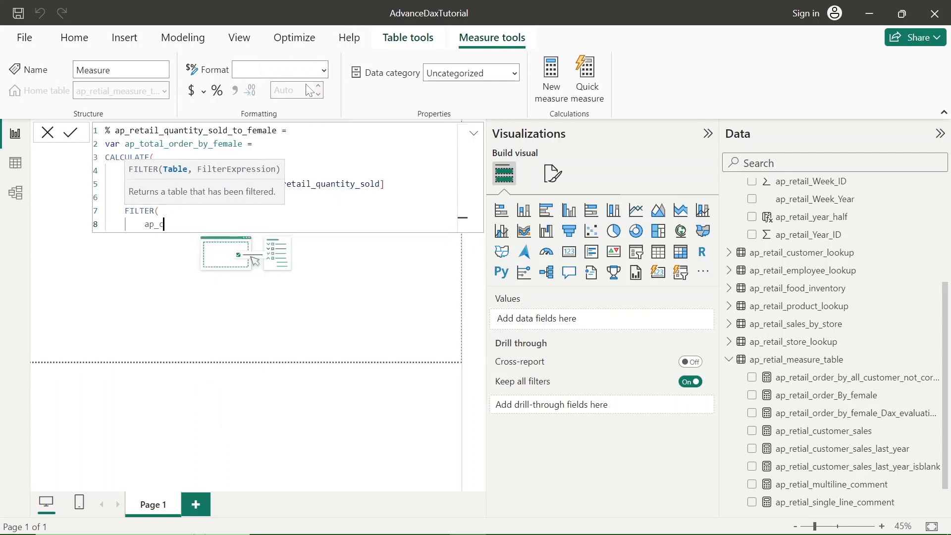
text(et)
key(Down)
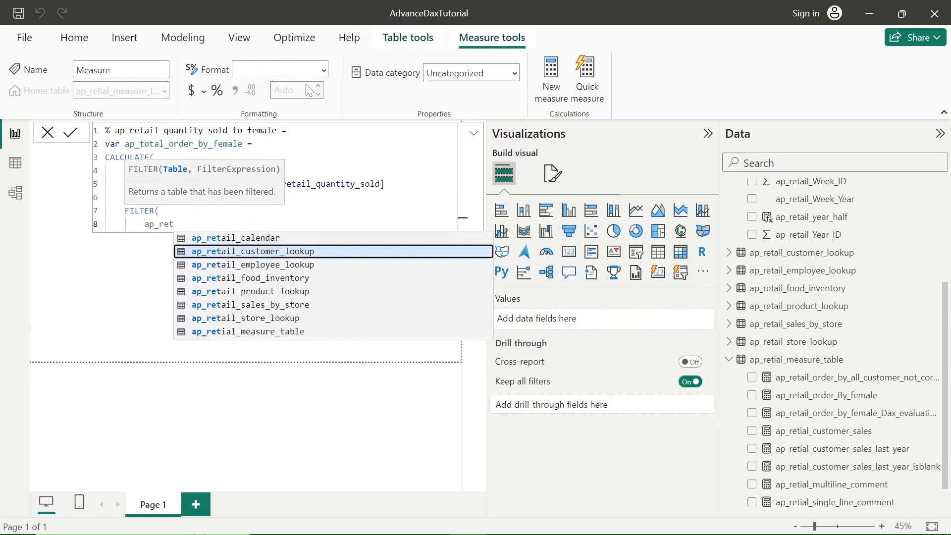
key(Tab)
text(,)
key(shift+Return)
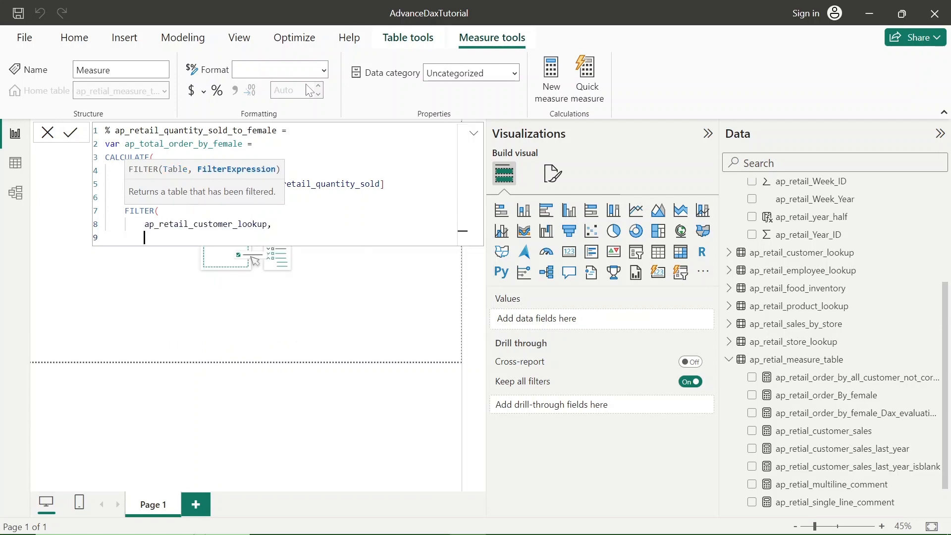
Set the FILTER condition to ap_retail_customer_lookup[ap_retail_gender] = "F" and close the FILTER function
text(ap_)
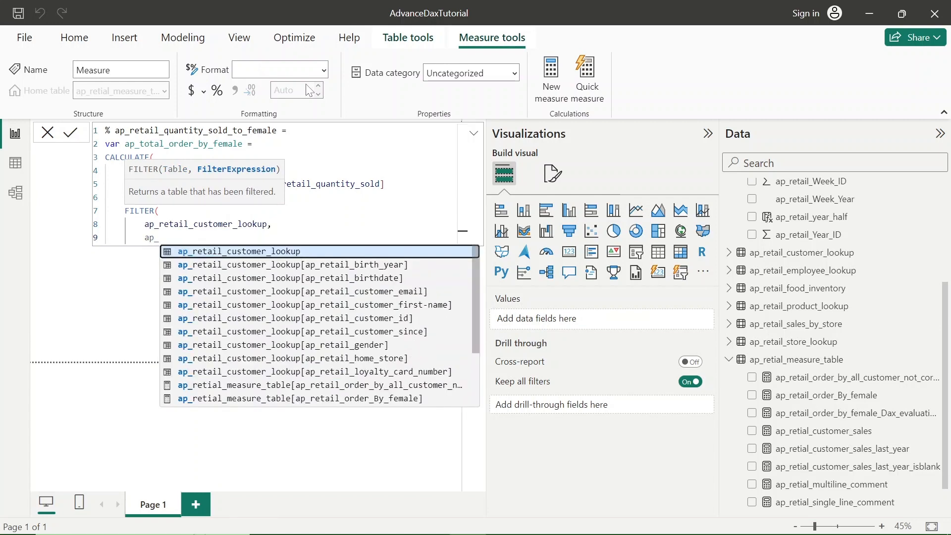
text(reta)
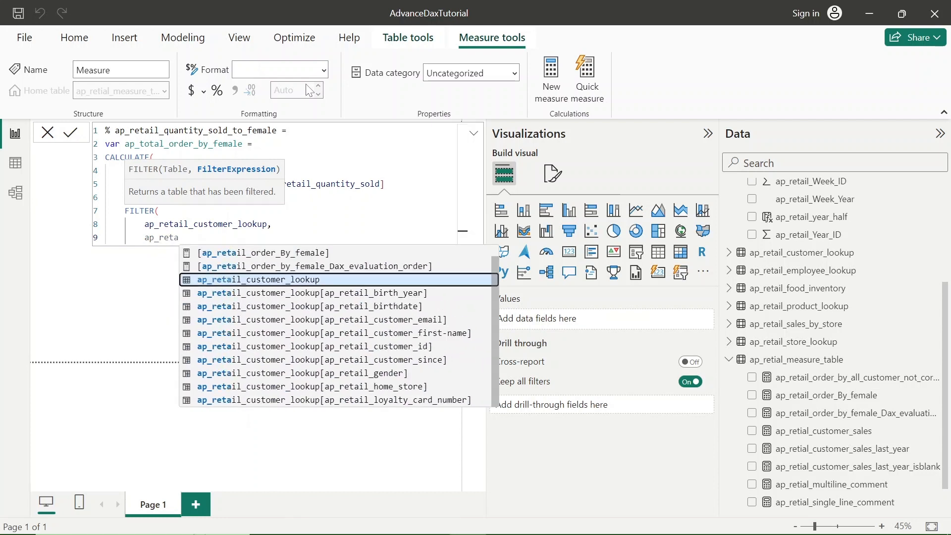
key(Down)
key(Down)
key(Down)
key(Down)
key(Down)
key(Down)
key(Down)
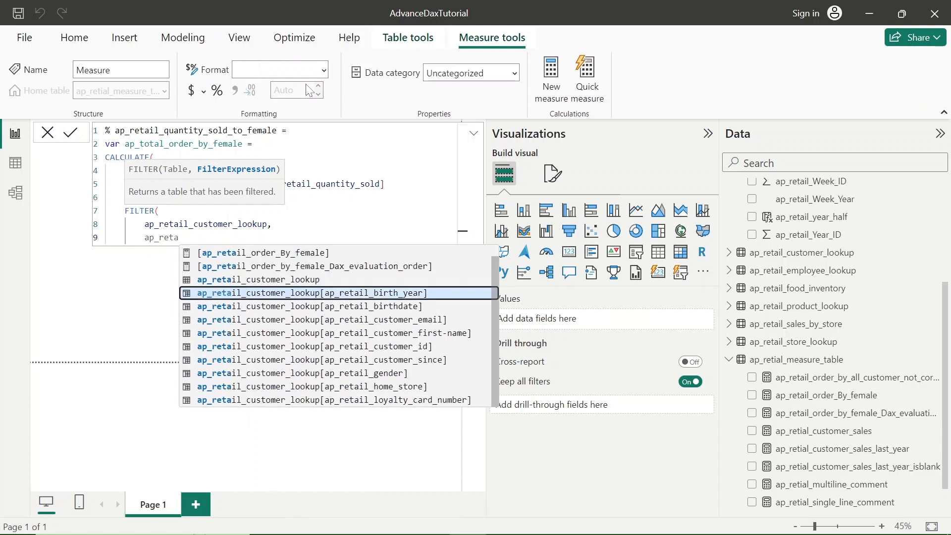
key(Tab)
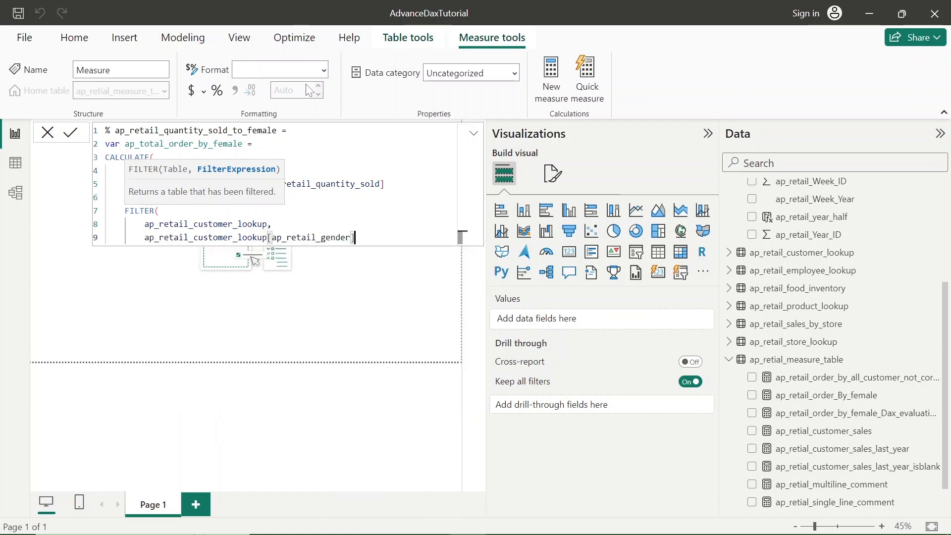
text(="F")
key(Left)
key(Left)
key(Right)
key(Right)
key(Right)
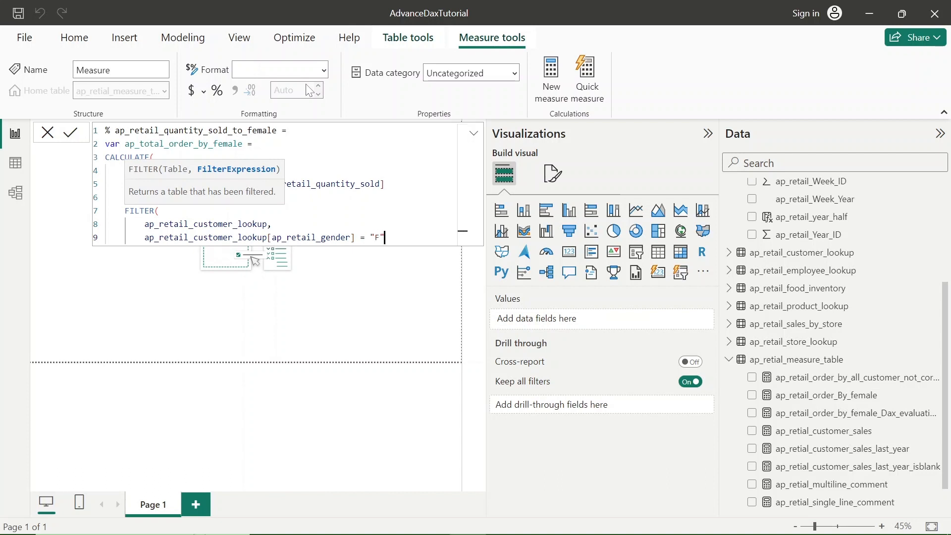
key(shift+Return)
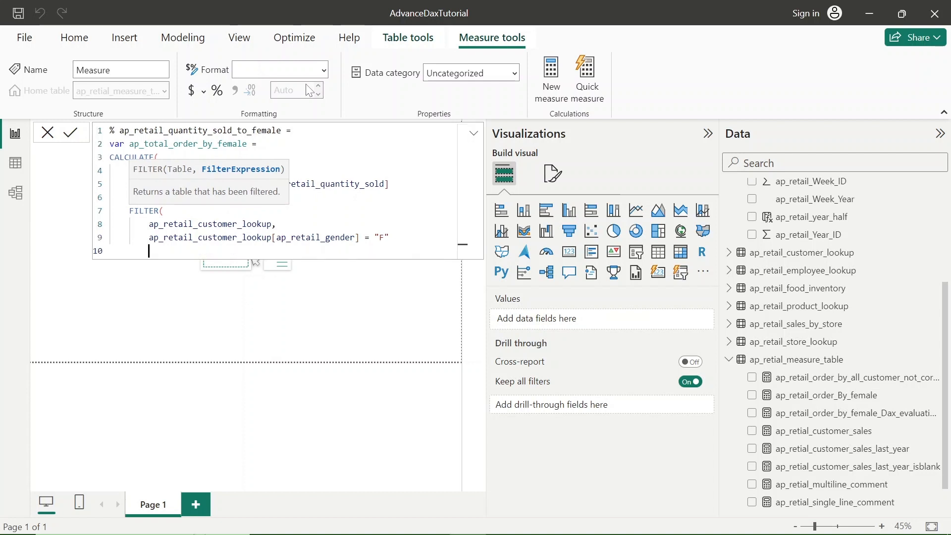
text())
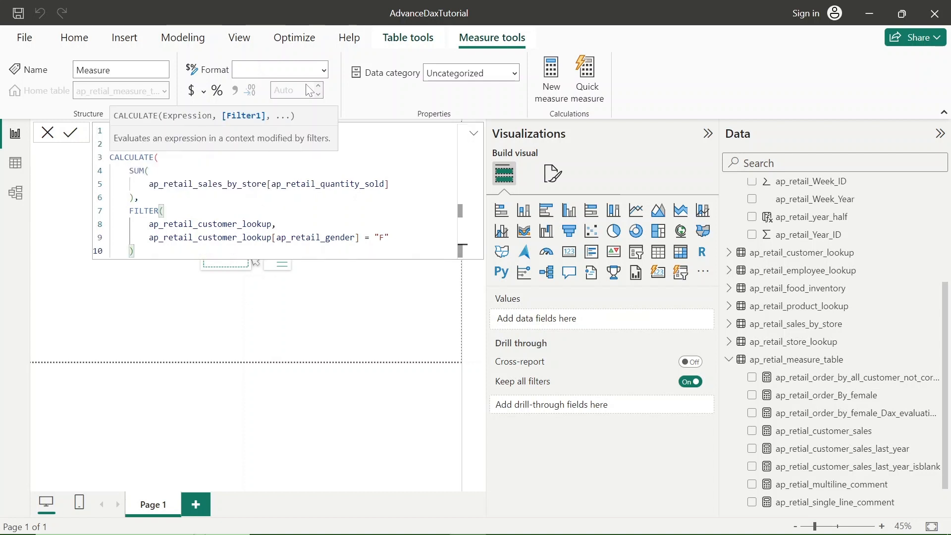
Close the CALCULATE function and declare a second variable named ap_retail_quantity_sol on a new line
key(shift+Return)
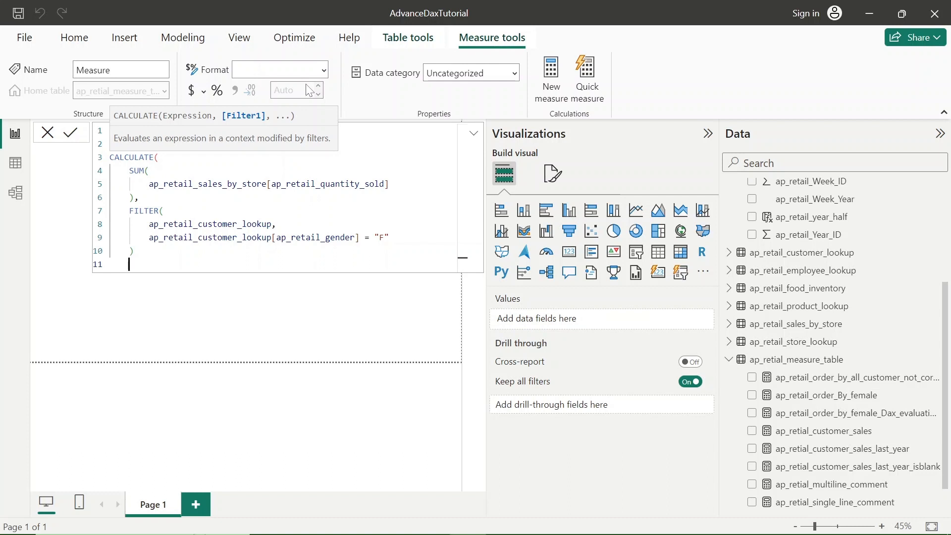
text())
key(shift+Return)
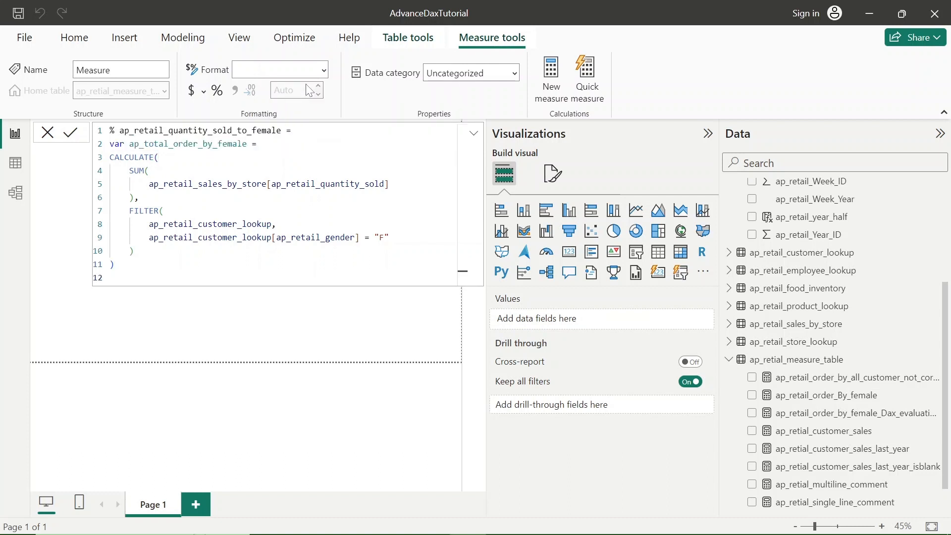
text(var ap_retail_quantity)
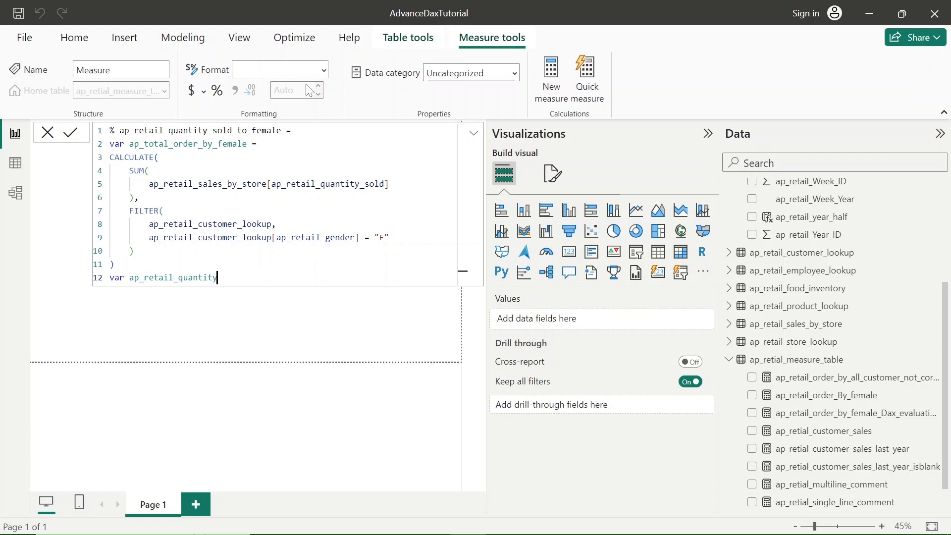
text(_sol =)
key(shift+Return)
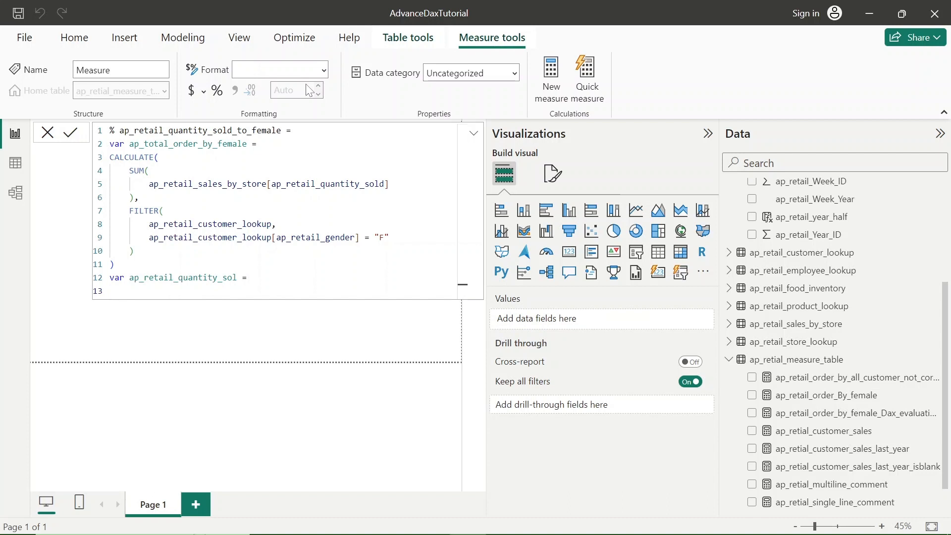
Define ap_retail_quantity_sol as the SUM of ap_retail_sales_by_store[ap_retail_quantity_sold] and close the function
text(su)
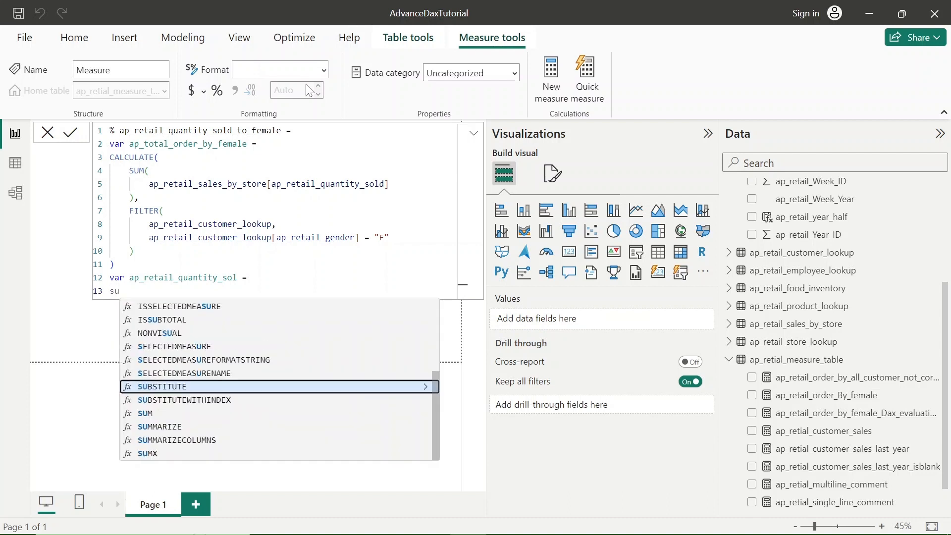
text(m)
key(Tab)
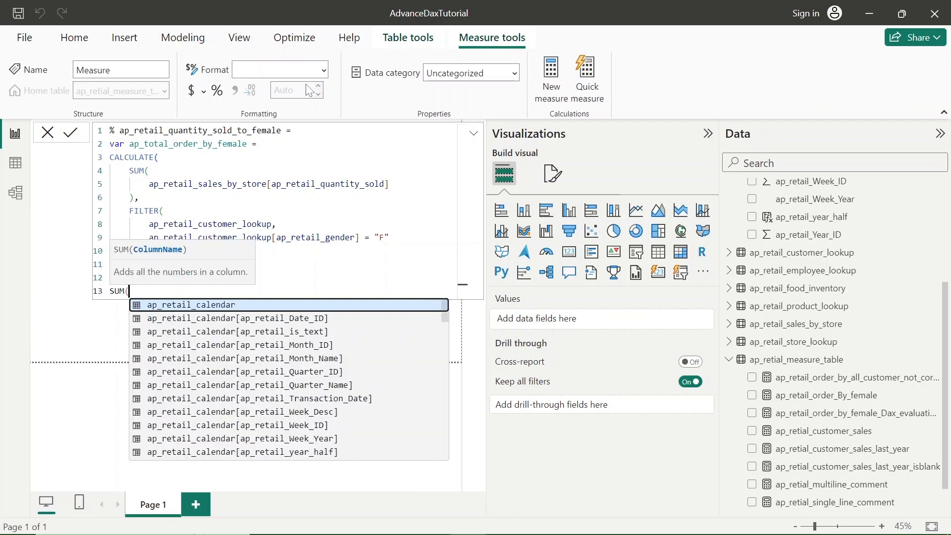
key(shift+Return)
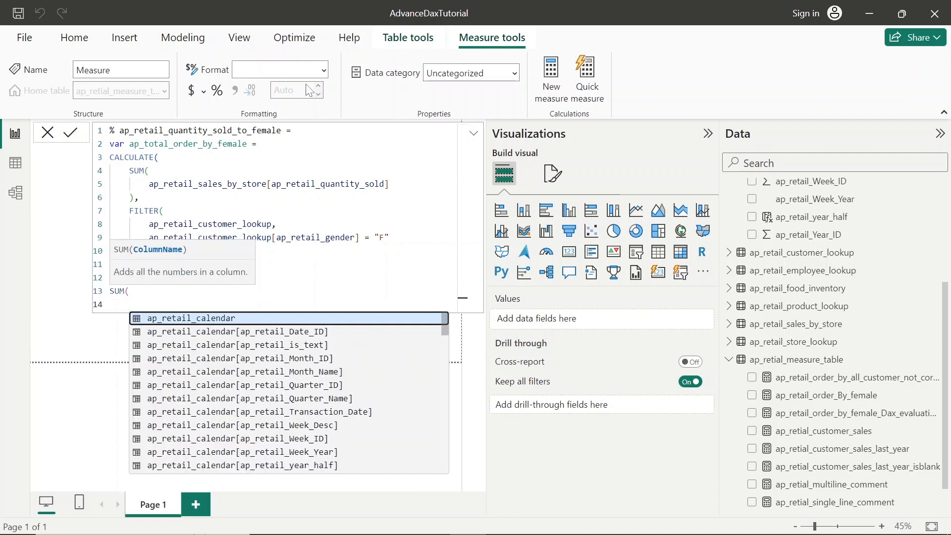
text(ap_re)
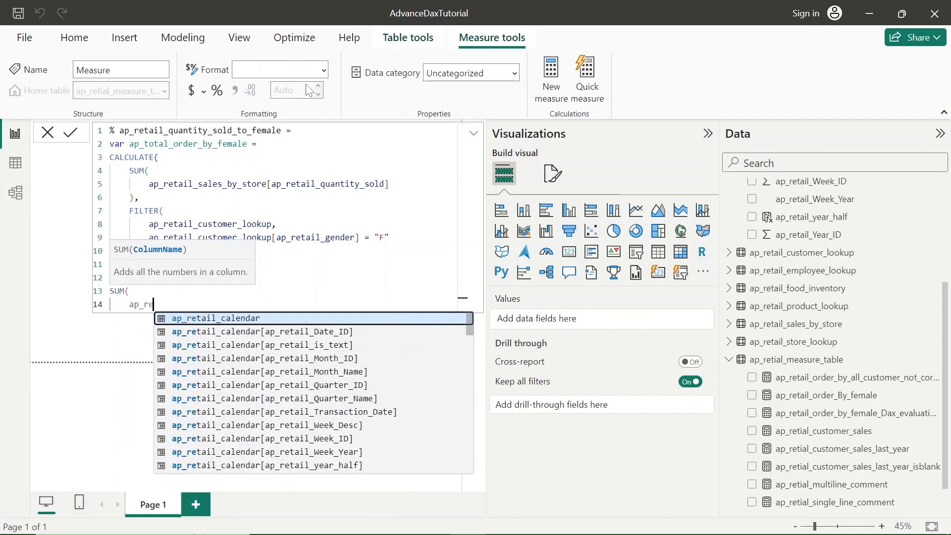
text(tail_)
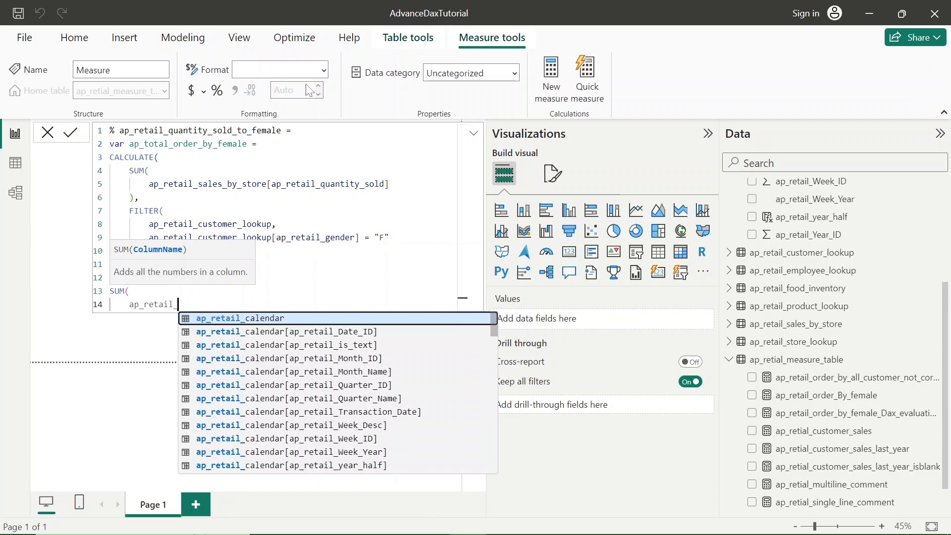
text(sa)
key(Down)
key(Down)
key(Down)
key(Down)
key(Down)
key(Down)
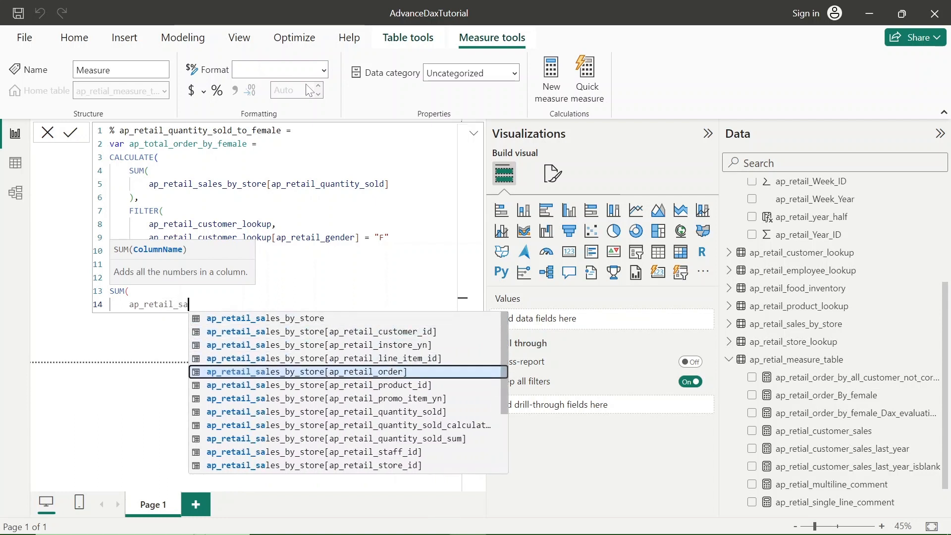
key(Down)
key(Tab)
key(Return)
key(BackSpace)
text())
key(Return)
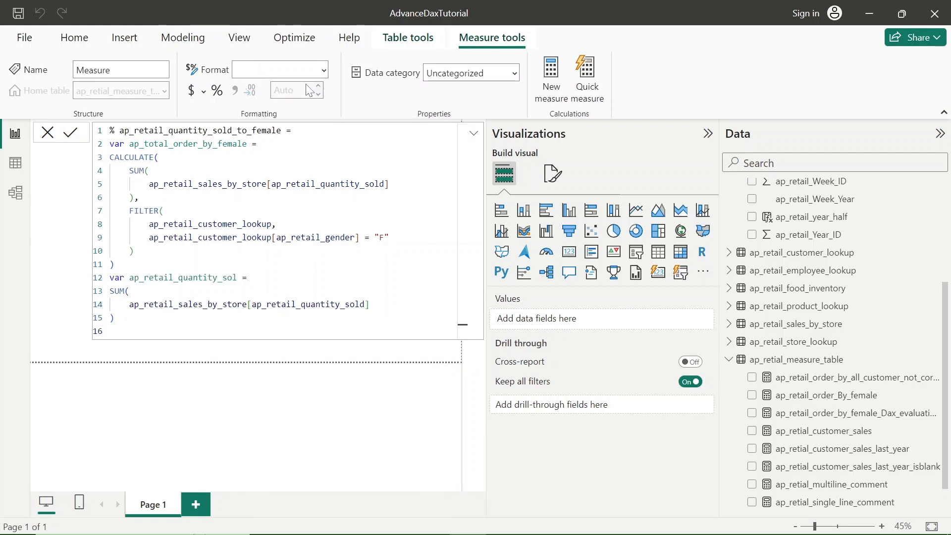
Declare a third variable named ap_retail_ratio and start its expression with the DIVIDE function
text(var )
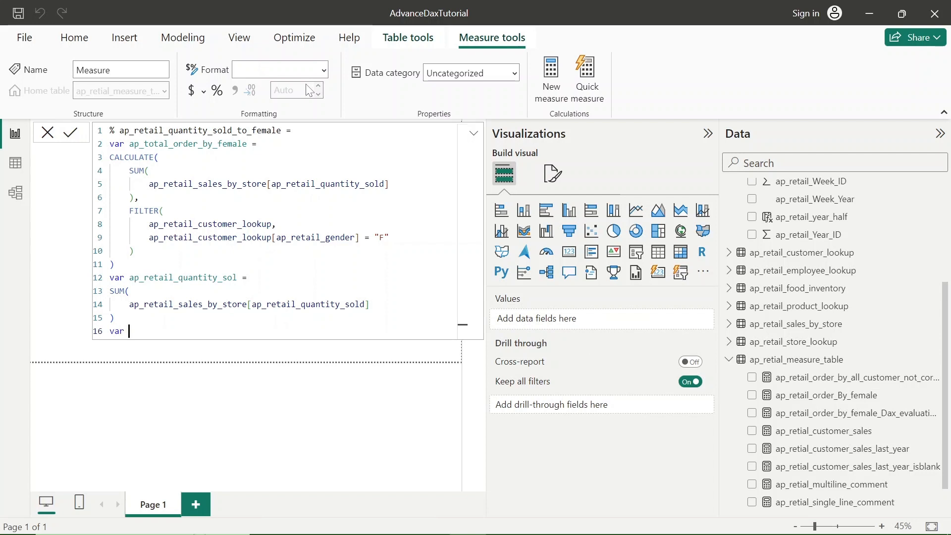
text(ap)
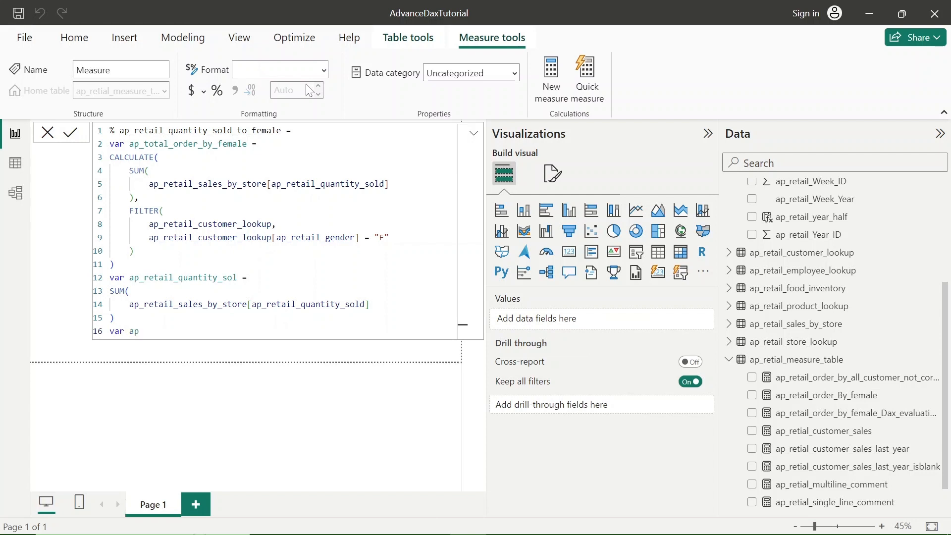
text(_retail_ratio =)
key(alt+Return)
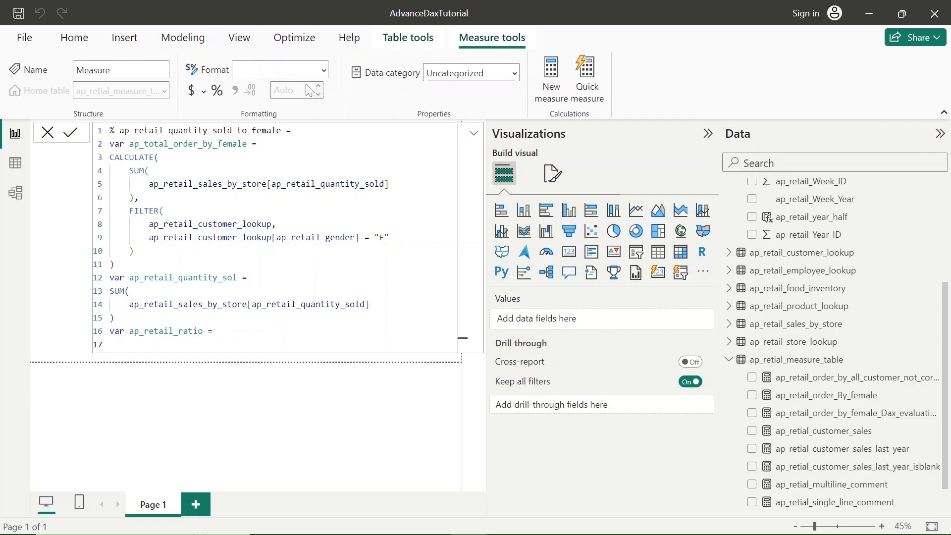
text(D)
key(Tab)
text(()
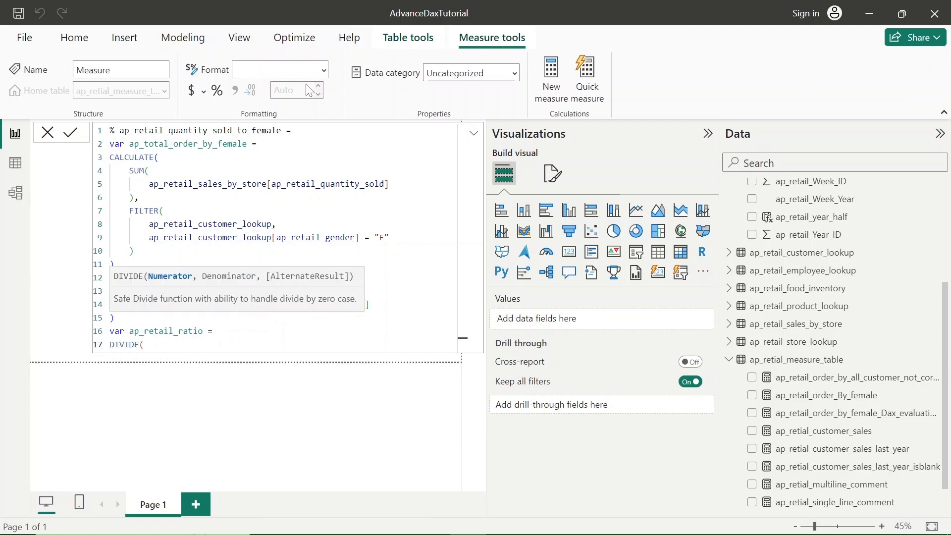
Enter the variable ap_total_order_by_female as the numerator of DIVIDE, followed by a comma
key(alt+Return)
text(ap)
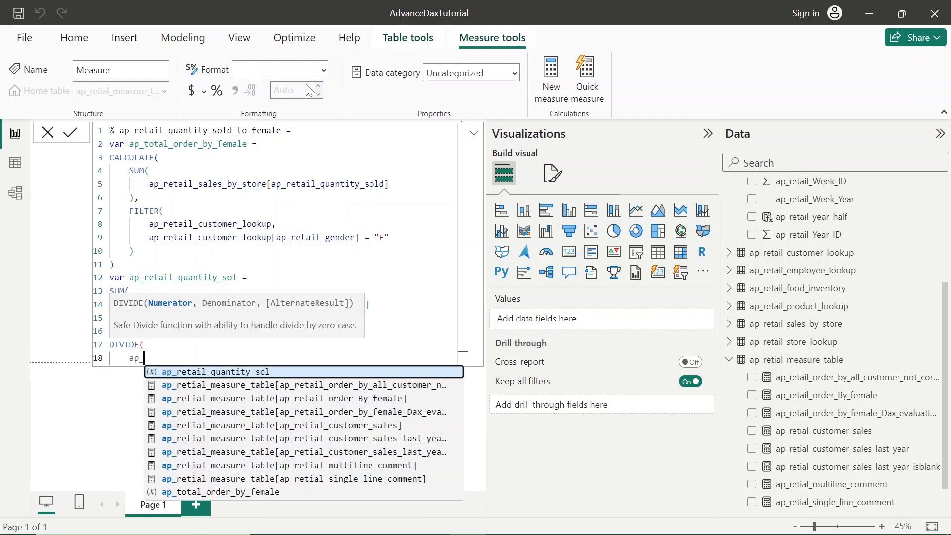
text(_re)
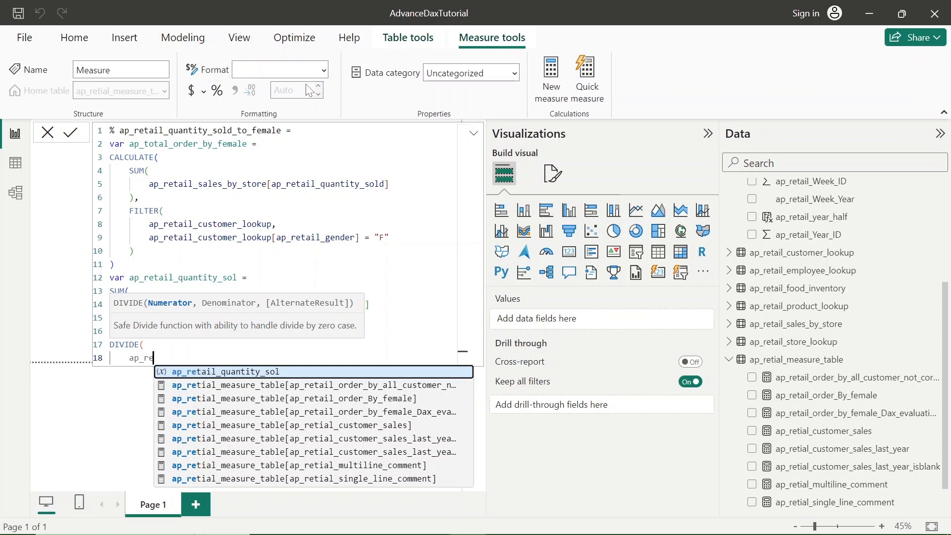
key(BackSpace)
key(BackSpace)
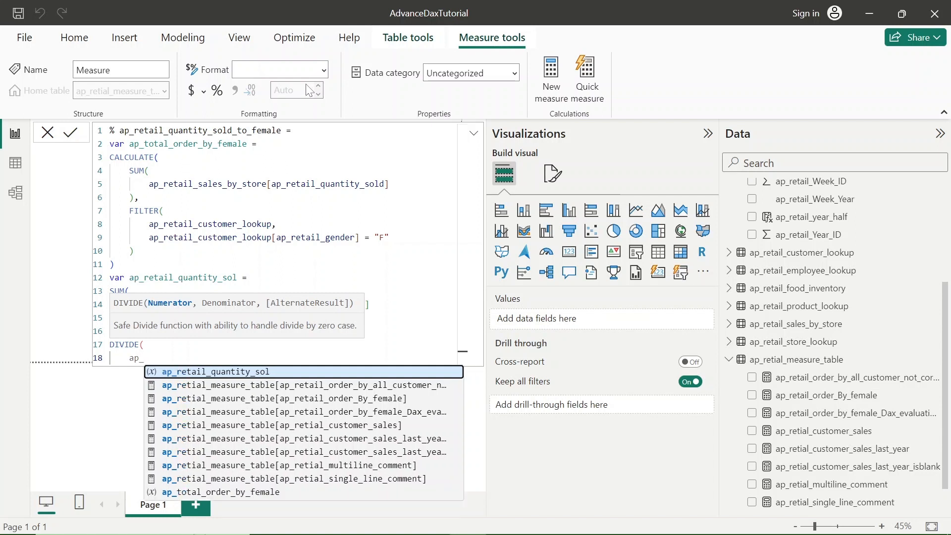
text(to)
key(Tab)
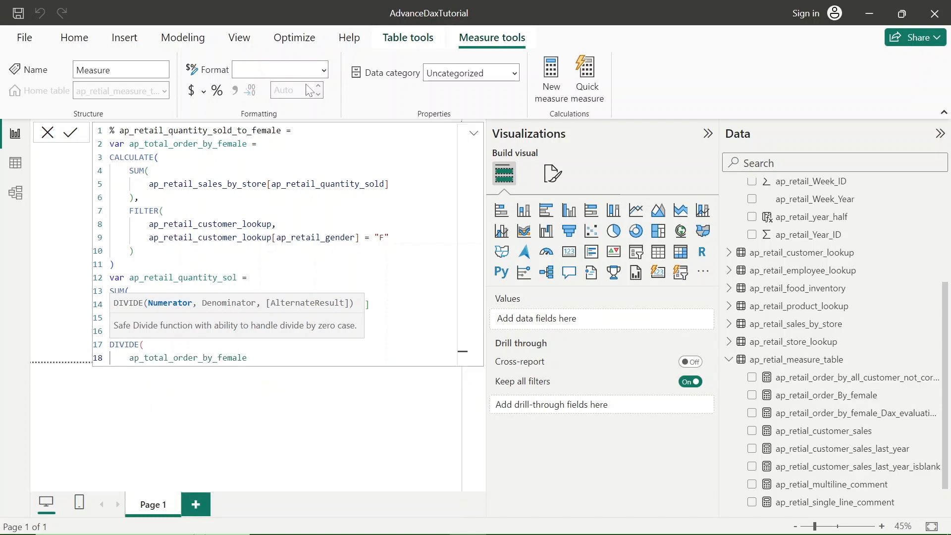
text(,)
key(Return)
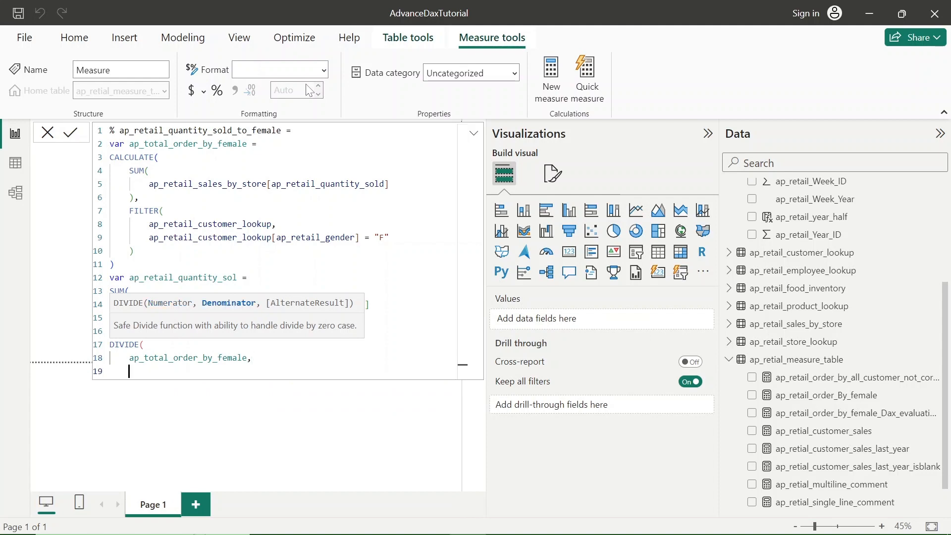
Complete DIVIDE with ap_retail_quantity_sol as the denominator and "_" as the alternate result, and close the function
text(ap_re)
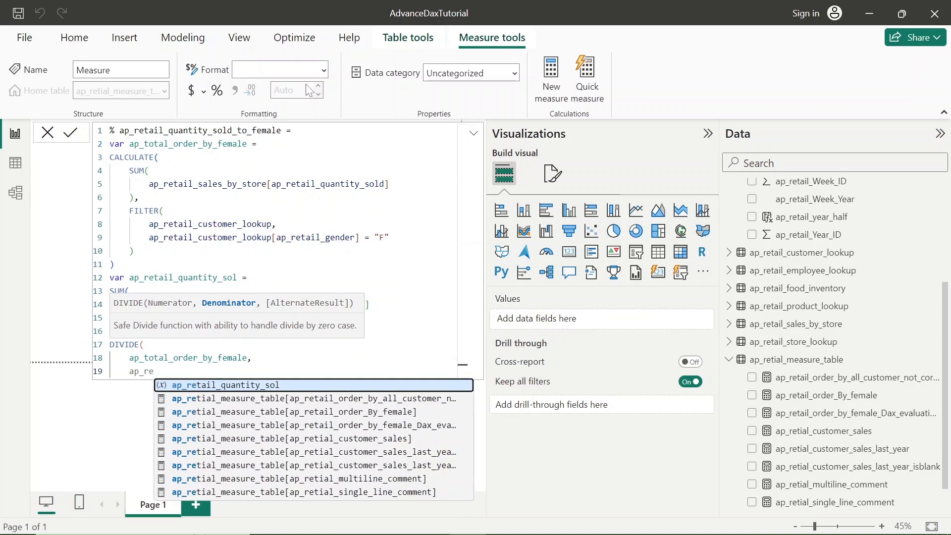
key(Tab)
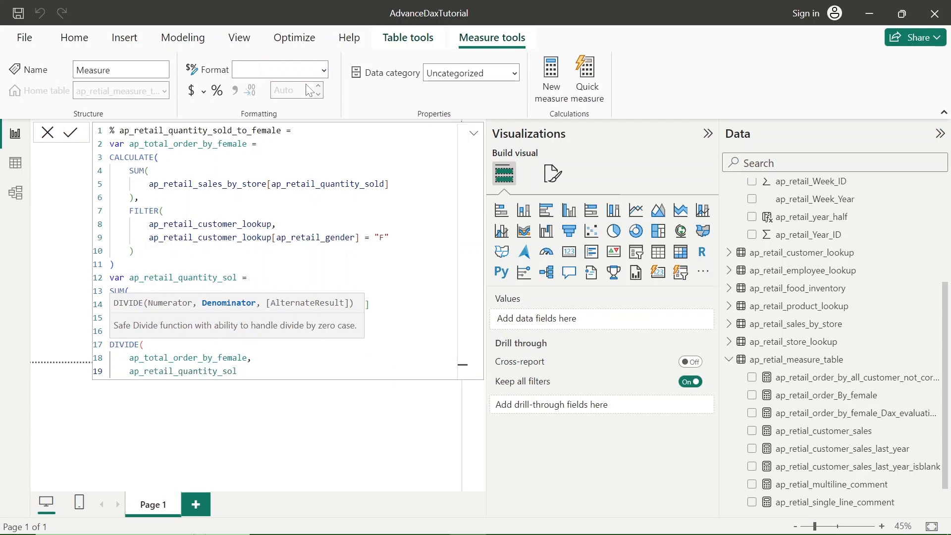
text(,)
key(Return)
text("_")
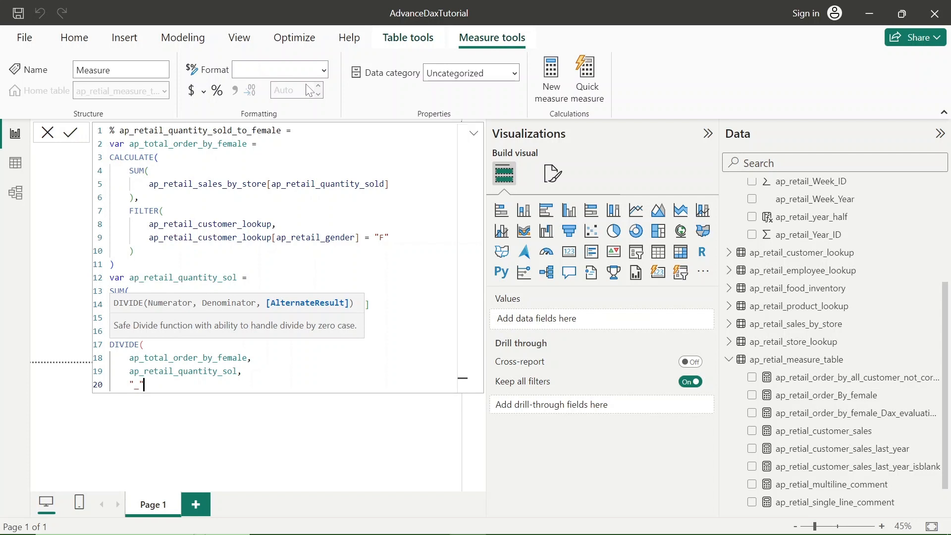
text())
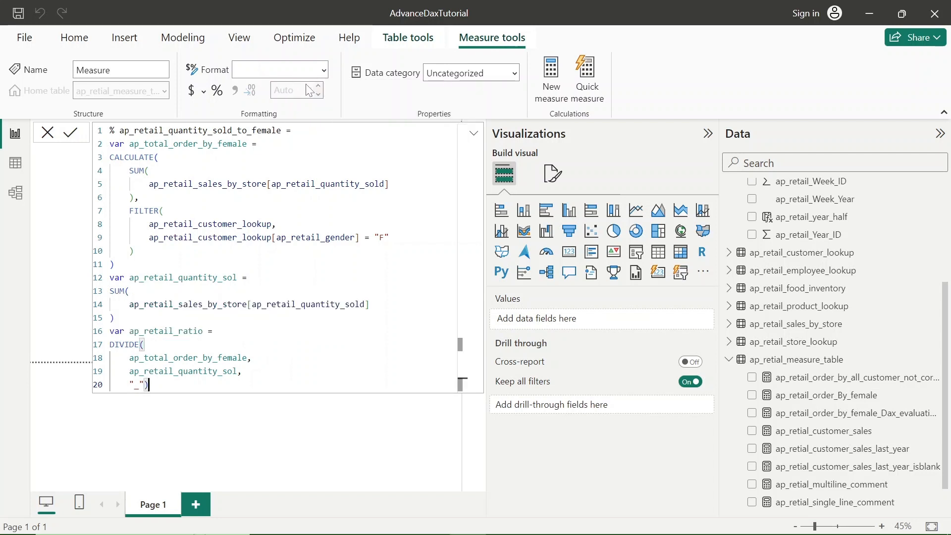
key(BackSpace)
key(shift+Return)
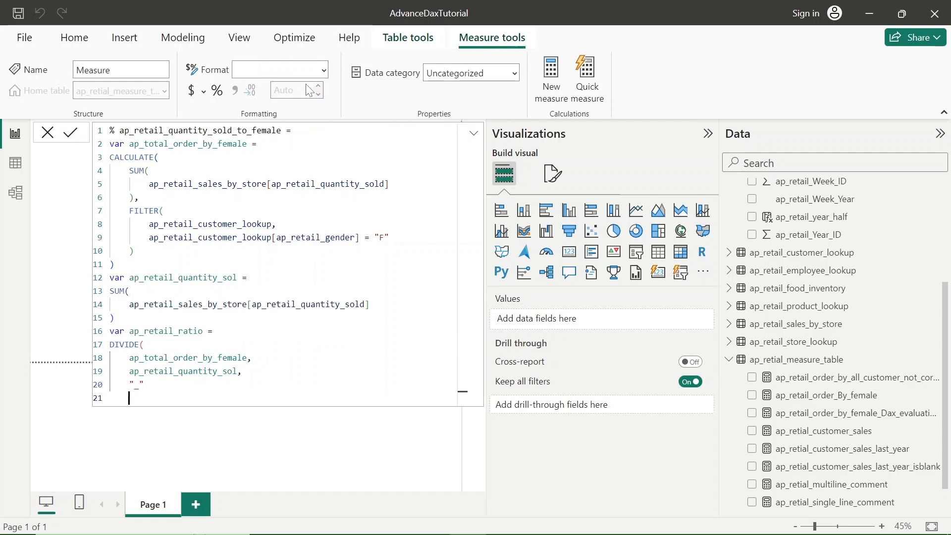
text())
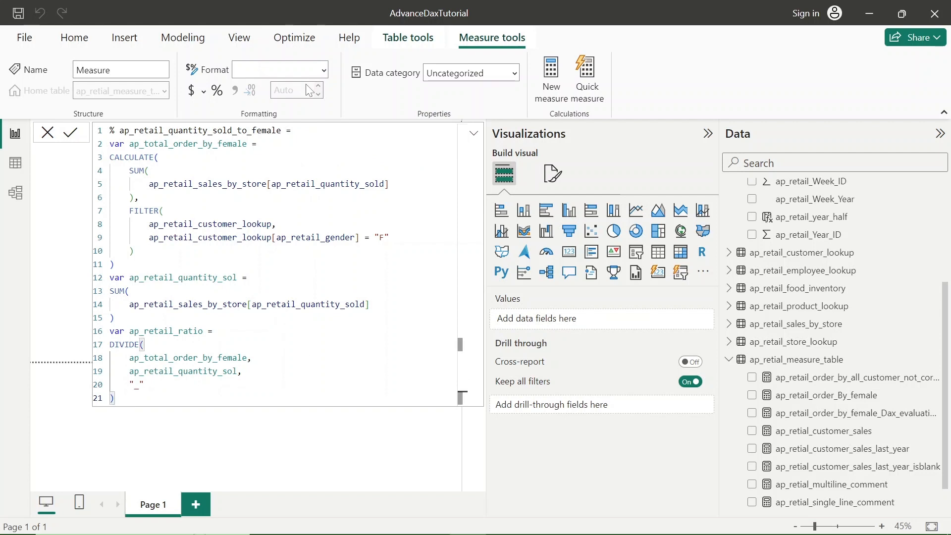
key(alt+Return)
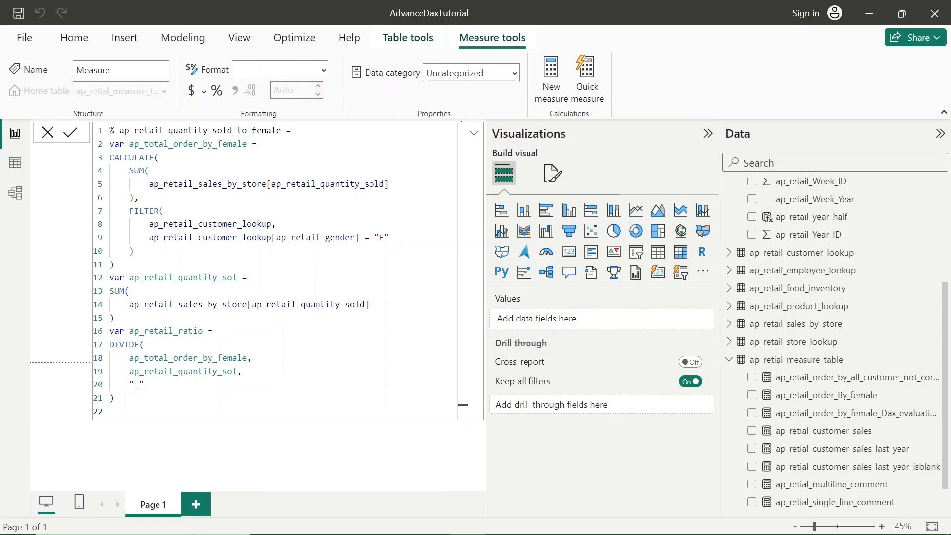
Add a RETURN statement below the DIVIDE expression, with an empty line after it
double_click(164, 144)
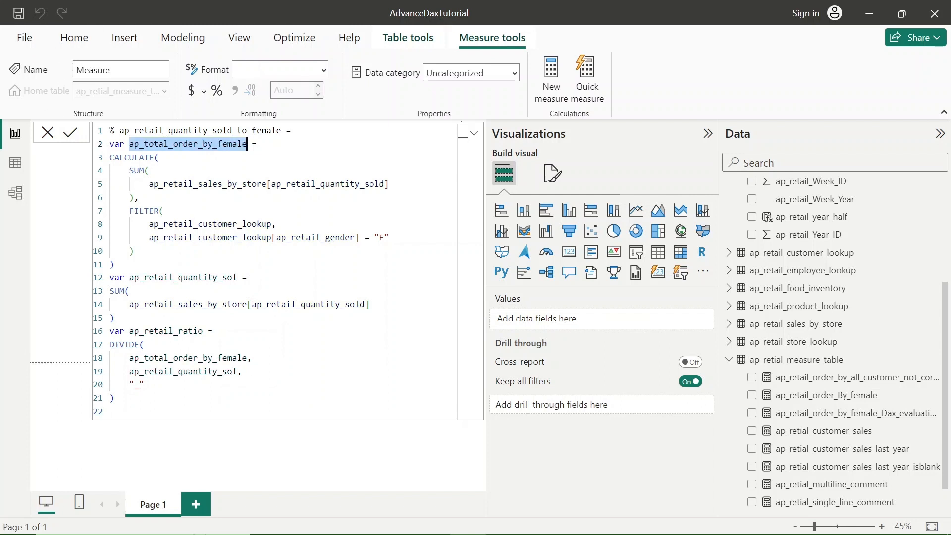
click(111, 411)
text(ret)
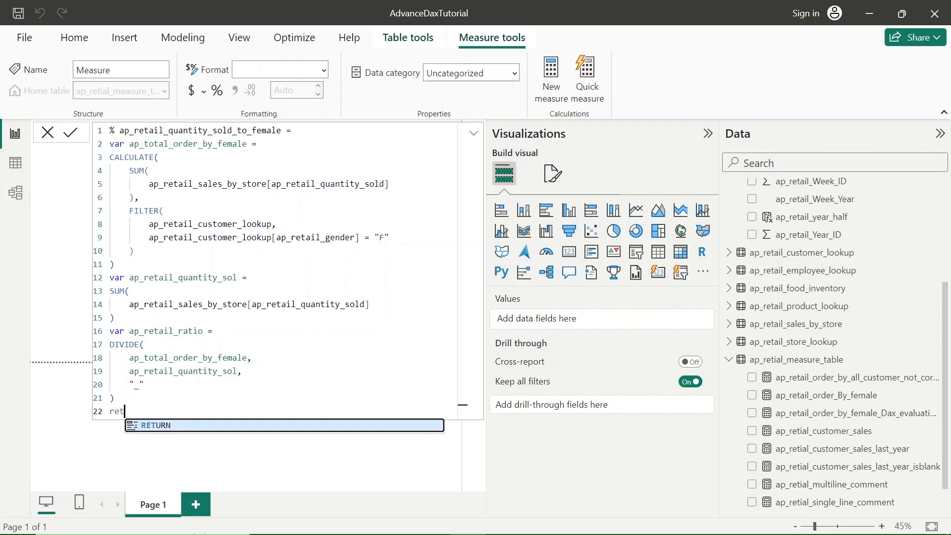
key(Tab)
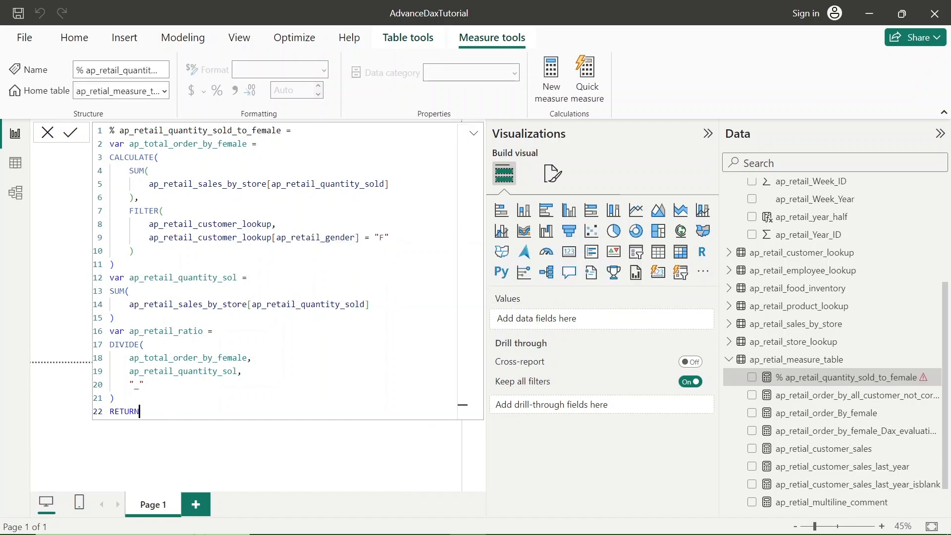
key(shift+Return)
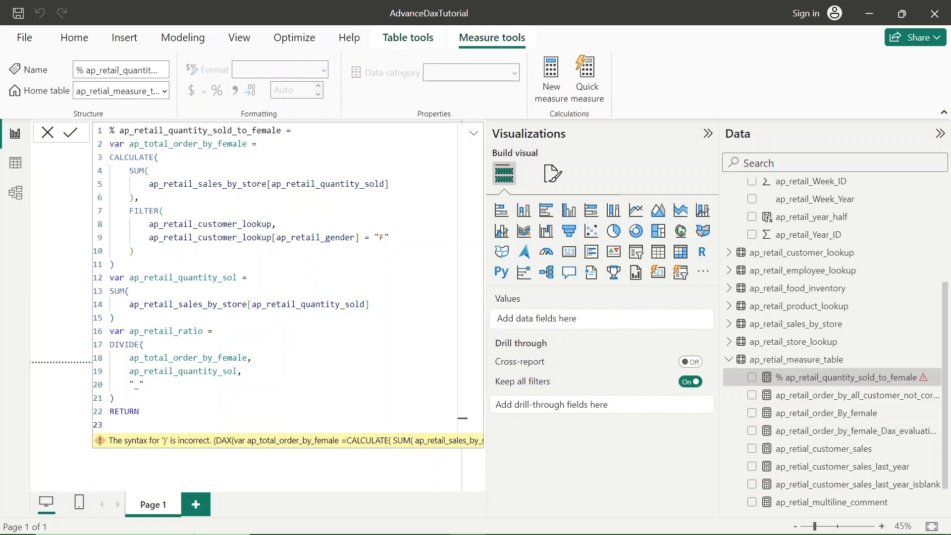
Make RETURN output ap_total_order_by_female by copying the name from its declaration, and remove the wrongly pasted text "20.Power BI - DAX Variable Evaluation order"
text(20.Power BI - DAX Variable Evaluation order)
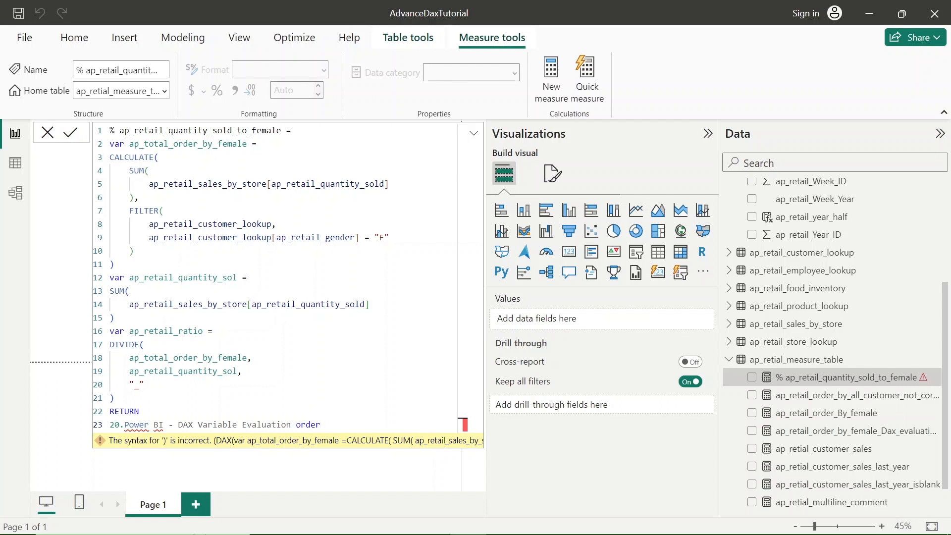
double_click(189, 145)
key(ctrl+c)
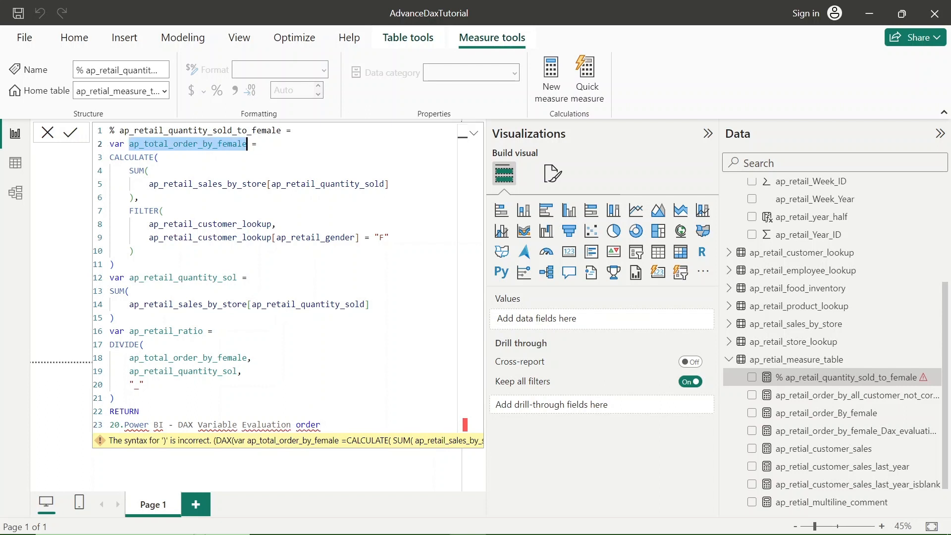
click(322, 425)
key(BackSpace)
key(BackSpace)
key(BackSpace)
key(BackSpace)
key(BackSpace)
key(BackSpace)
key(BackSpace)
key(BackSpace)
key(BackSpace)
key(BackSpace)
key(BackSpace)
key(BackSpace)
key(BackSpace)
key(BackSpace)
key(BackSpace)
key(BackSpace)
key(BackSpace)
key(BackSpace)
key(BackSpace)
key(BackSpace)
key(BackSpace)
key(BackSpace)
key(BackSpace)
key(BackSpace)
key(BackSpace)
key(BackSpace)
key(BackSpace)
key(BackSpace)
key(BackSpace)
key(BackSpace)
key(BackSpace)
key(BackSpace)
key(BackSpace)
key(BackSpace)
key(BackSpace)
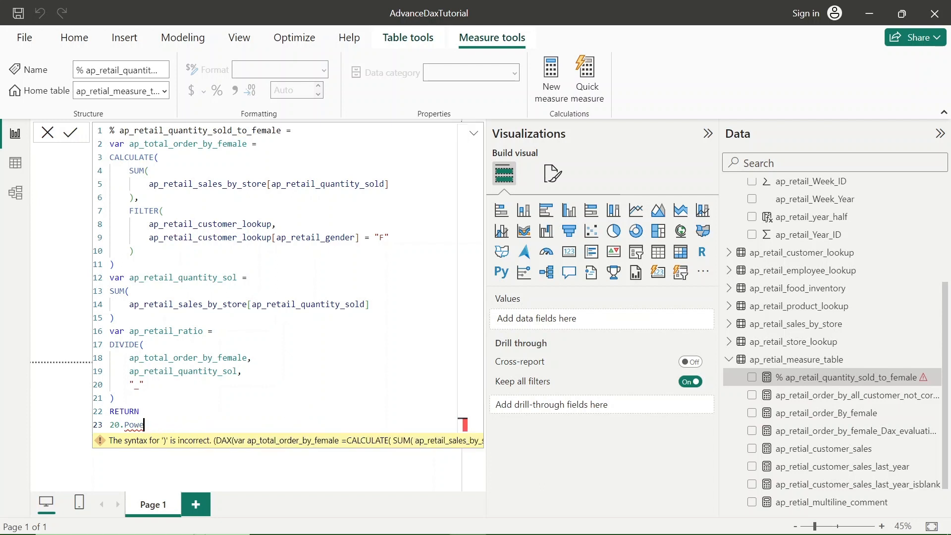
key(BackSpace)
key(BackSpace)
key(BackSpace)
key(BackSpace)
key(BackSpace)
key(BackSpace)
key(BackSpace)
key(ctrl+v)
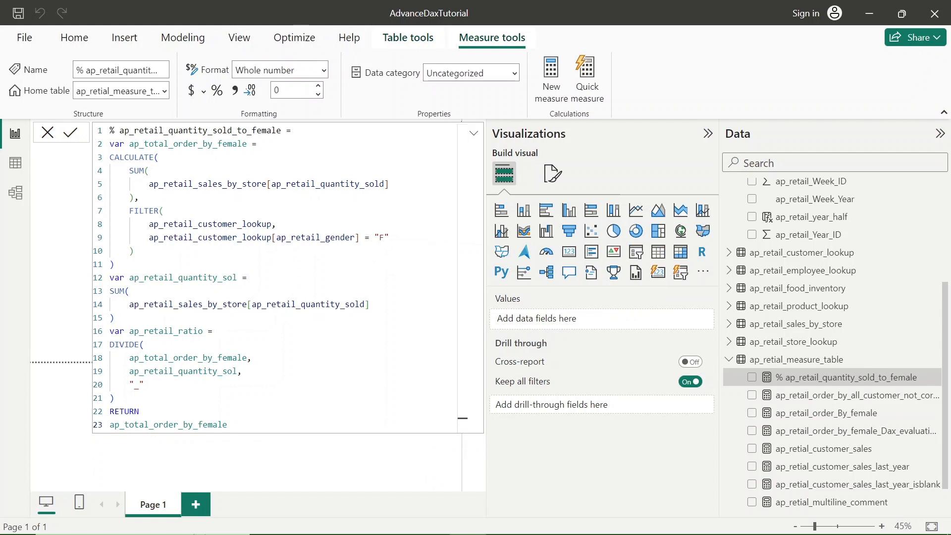
Review the measure's name, its three variables and the variable output by RETURN
double_click(200, 131)
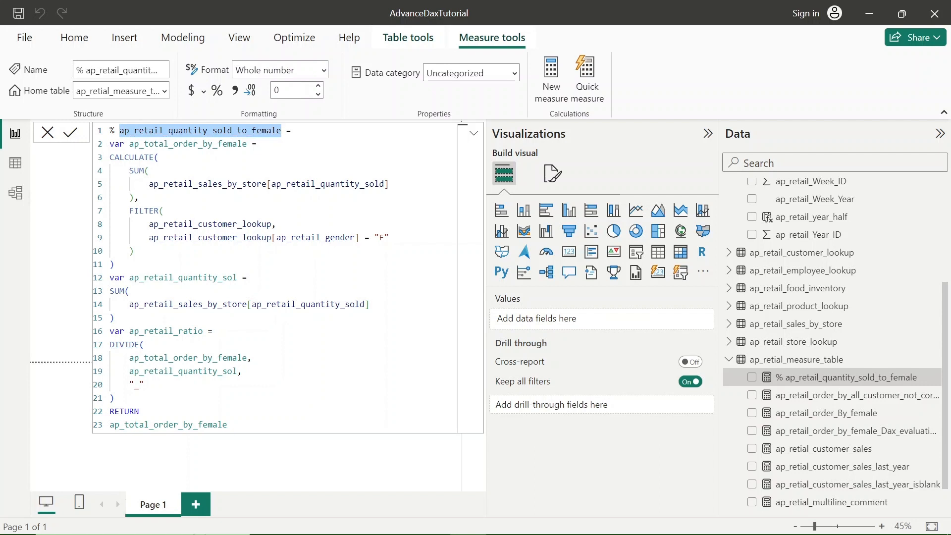
double_click(164, 144)
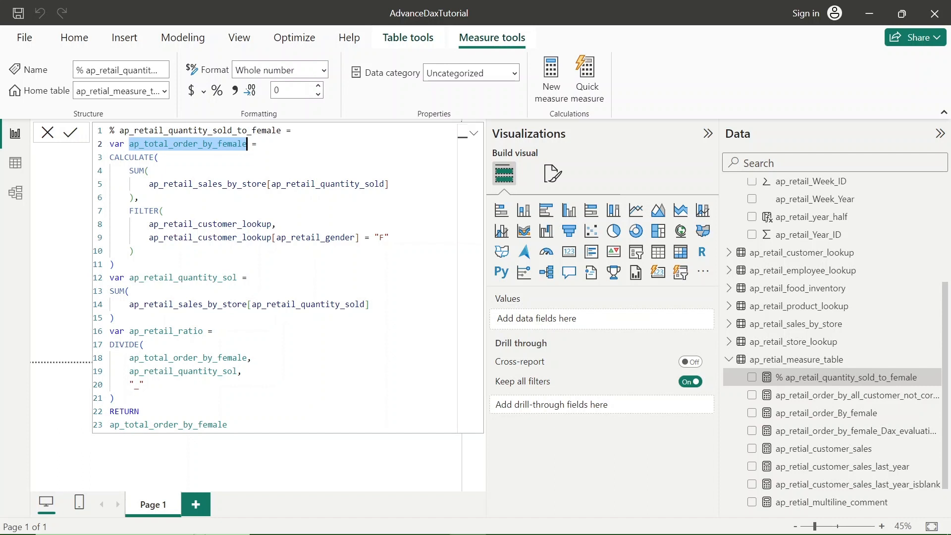
double_click(183, 278)
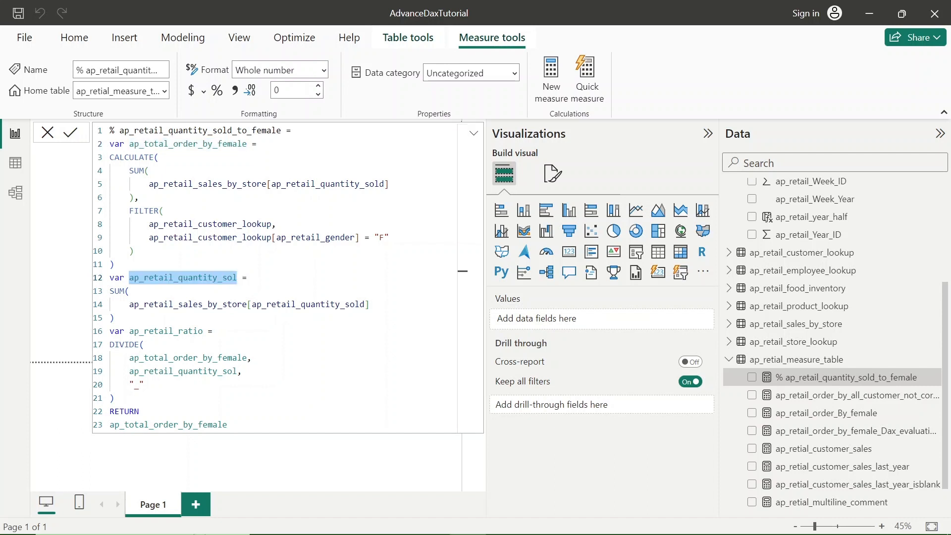
double_click(166, 331)
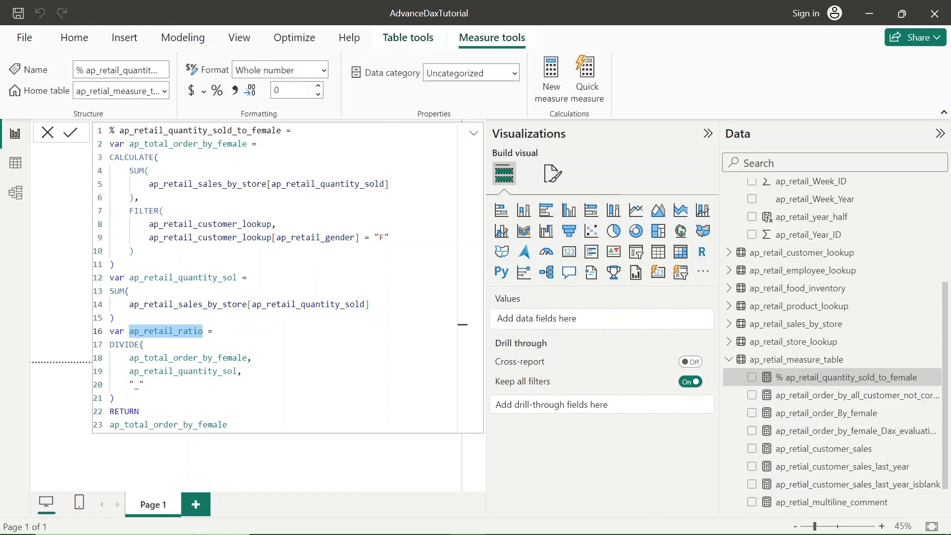
double_click(168, 425)
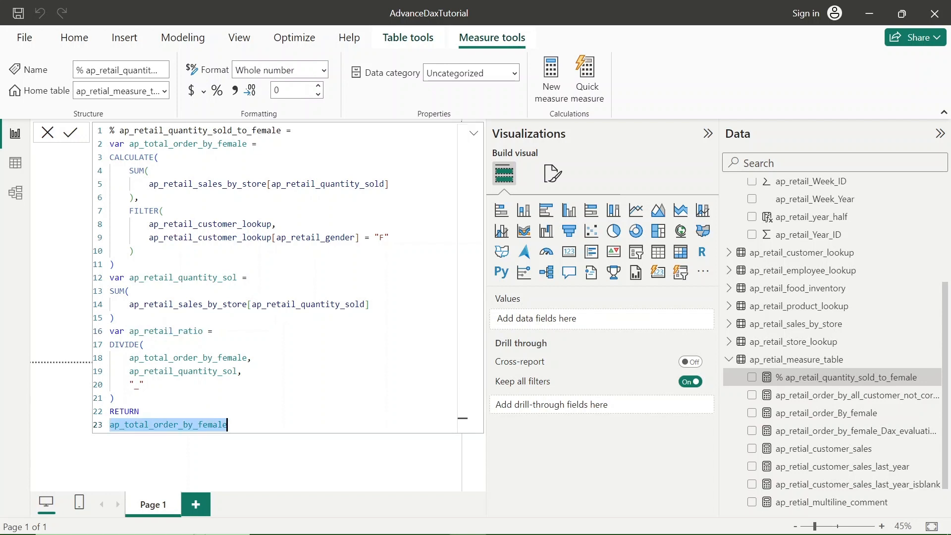
double_click(178, 131)
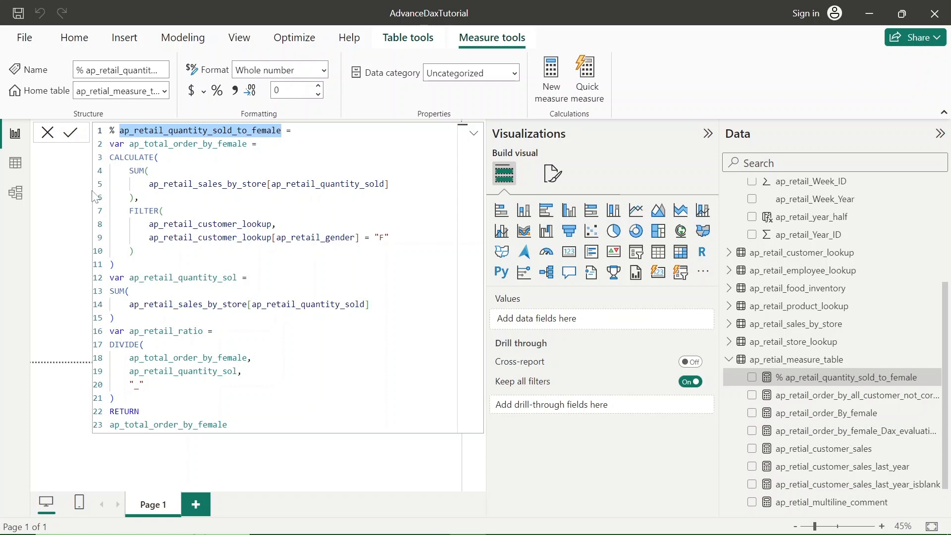
click(71, 207)
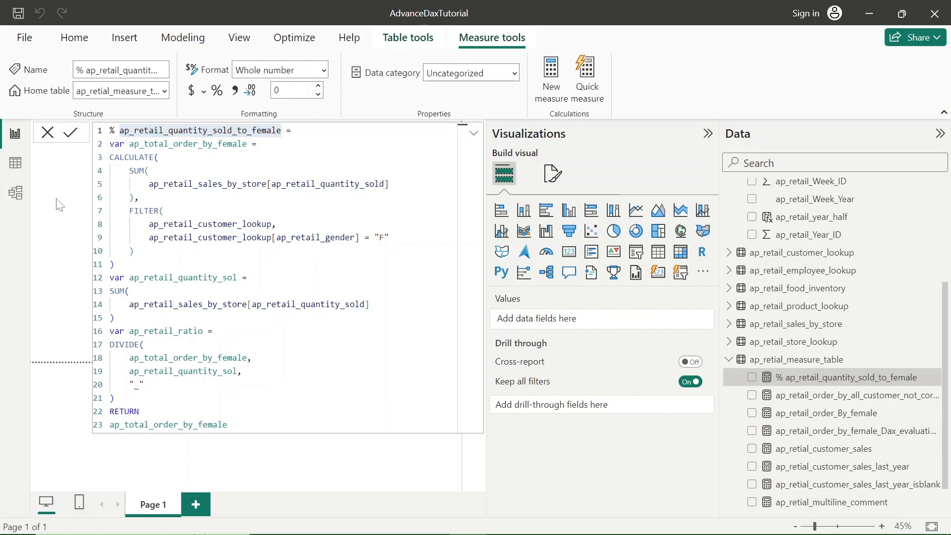
Close the formula, widen the report canvas, and add a table visual containing ap_retail_Transaction_Date from ap_retail_calendar
click(16, 166)
click(15, 133)
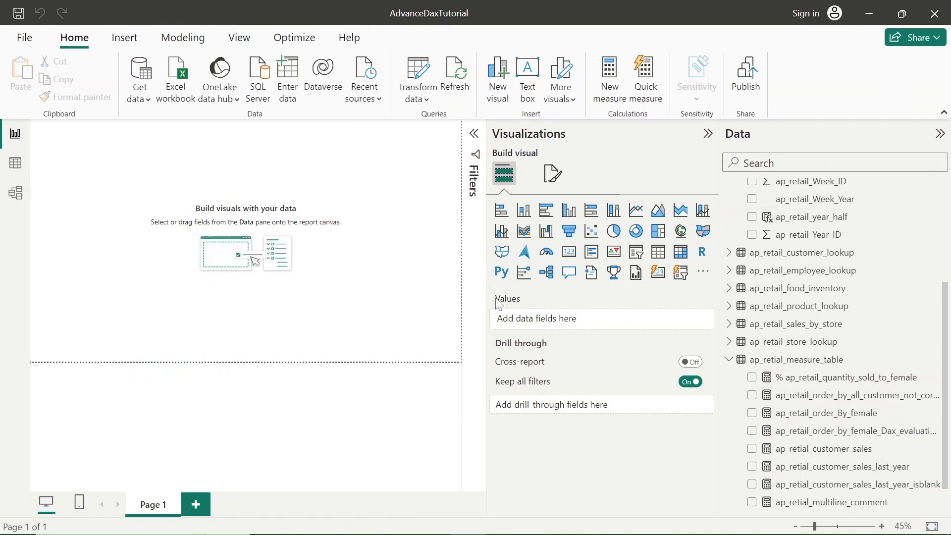
drag(487, 303, 592, 296)
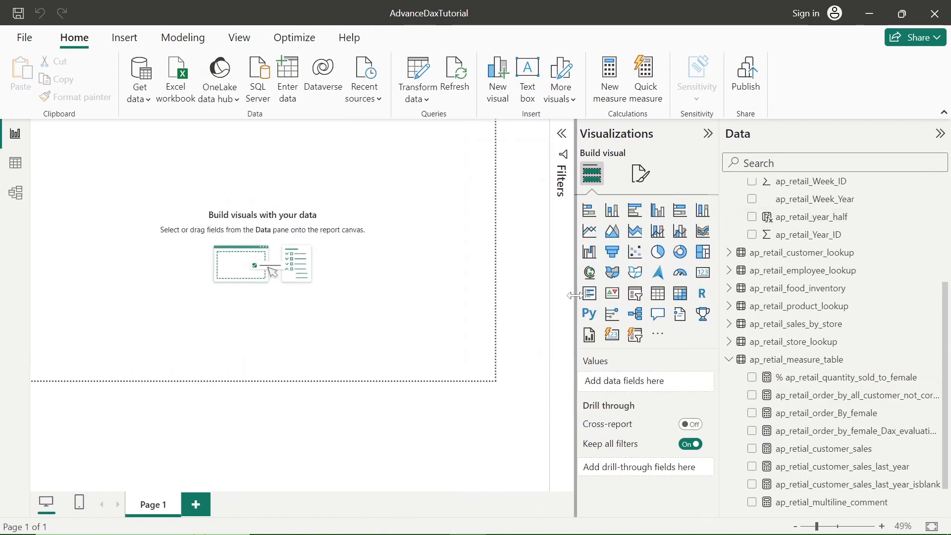
click(655, 297)
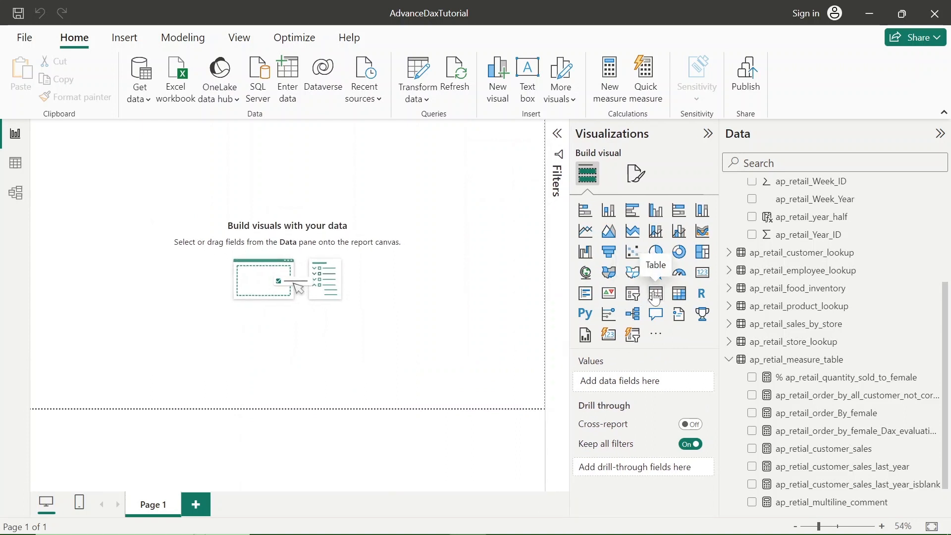
scroll(874, 273, up, 4)
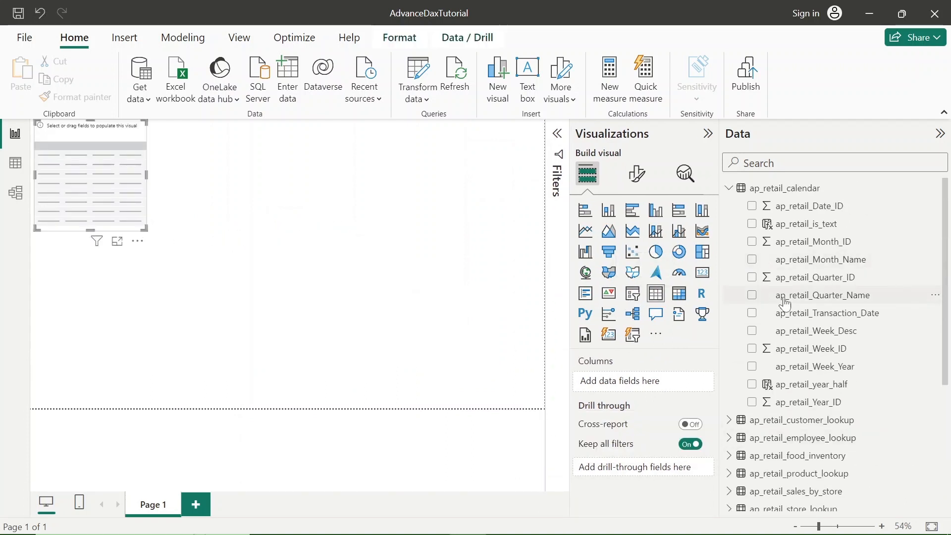
click(754, 314)
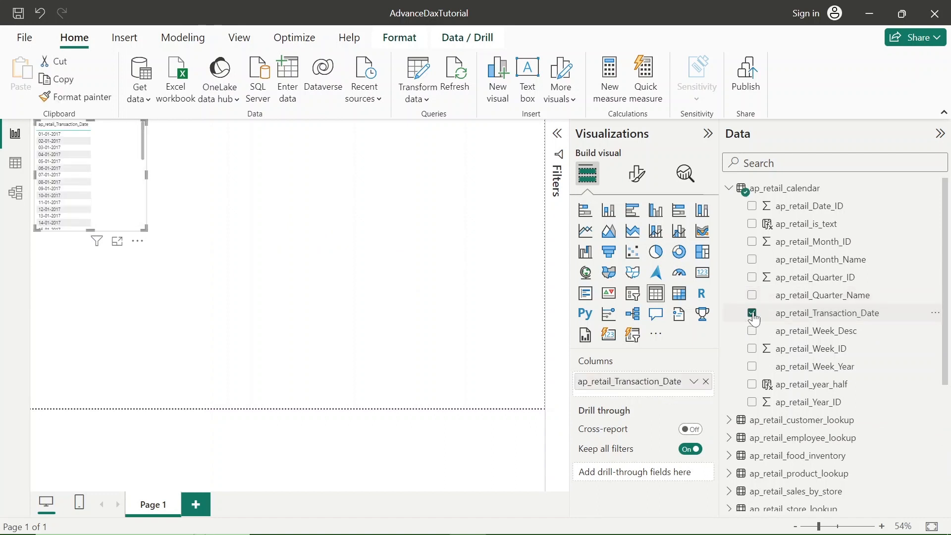
Add ap_retial_customer_sales and % ap_retail_quantity_sold_to_female to the table visual and show it in focus mode
key(alt+Tab)
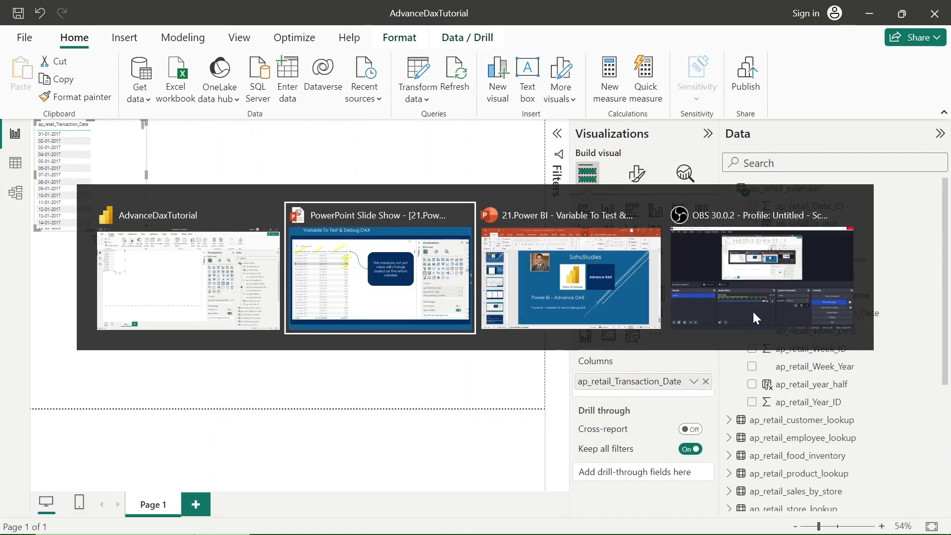
key(alt+Tab)
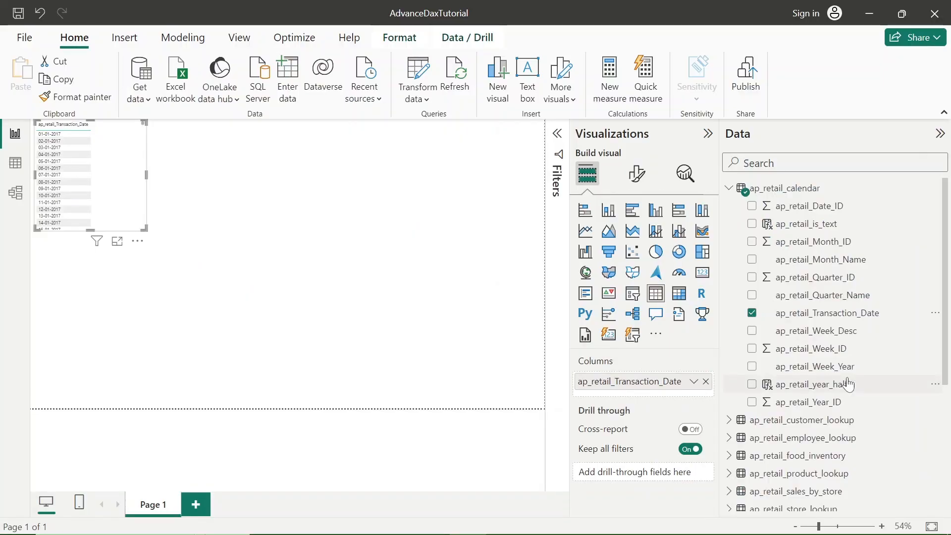
scroll(849, 384, down, 5)
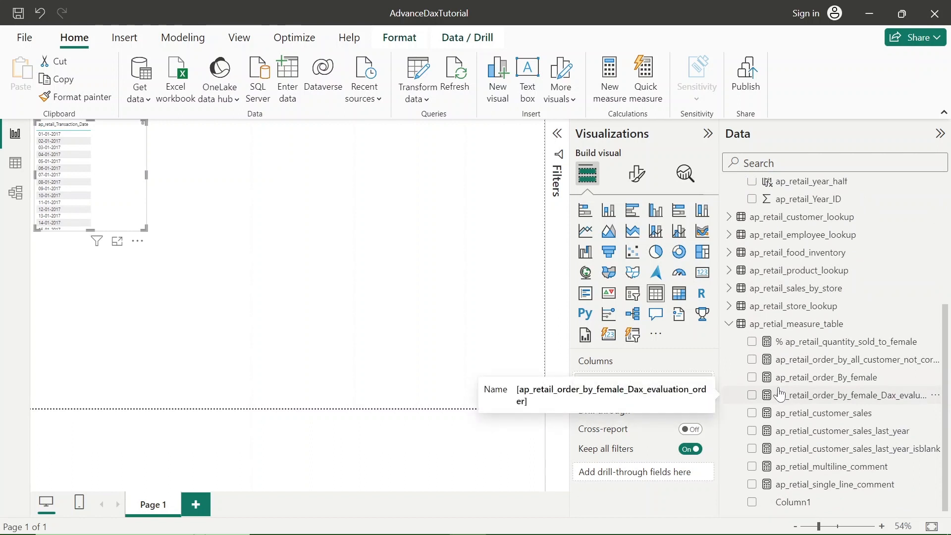
click(753, 414)
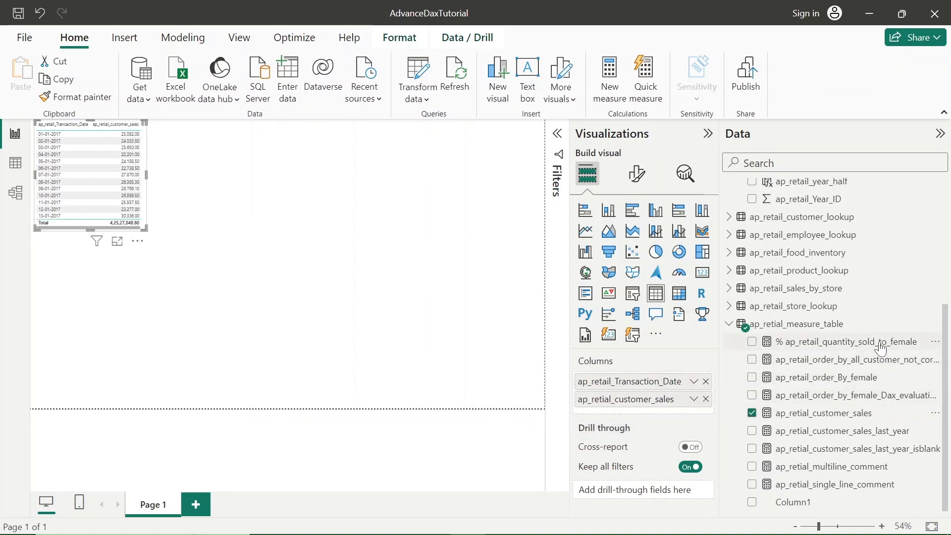
click(752, 342)
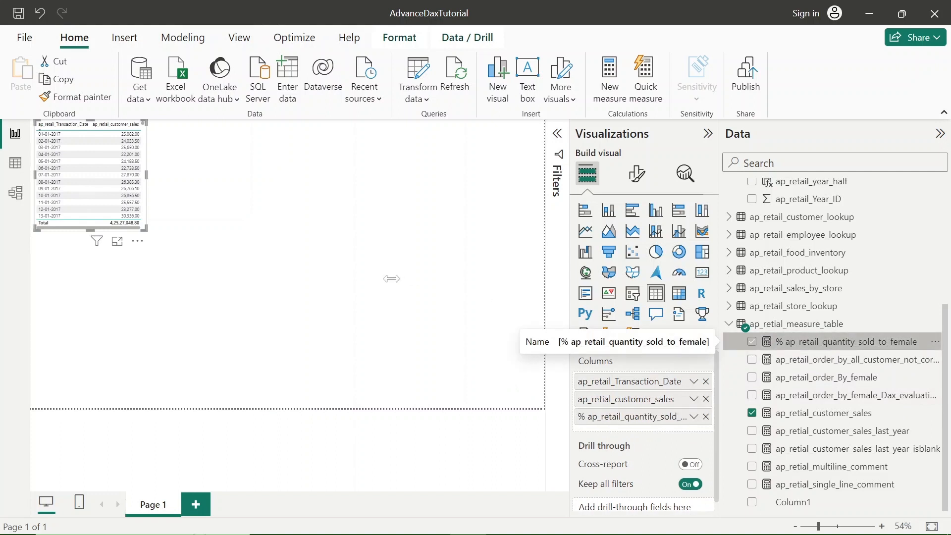
click(118, 243)
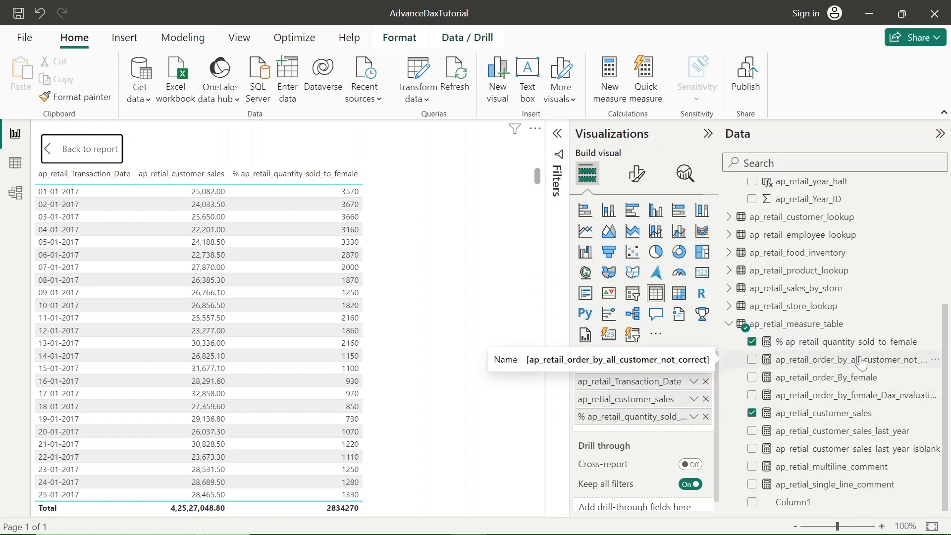
Make the % ap_retail_quantity_sold_to_female measure return ap_retail_quantity_sol, apply the change, and collapse the formula to show the table
click(843, 342)
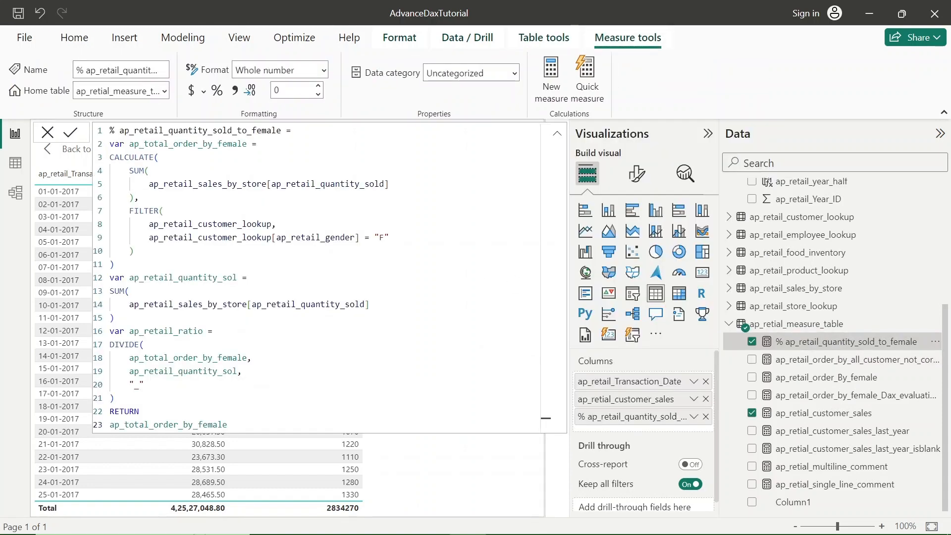
click(169, 425)
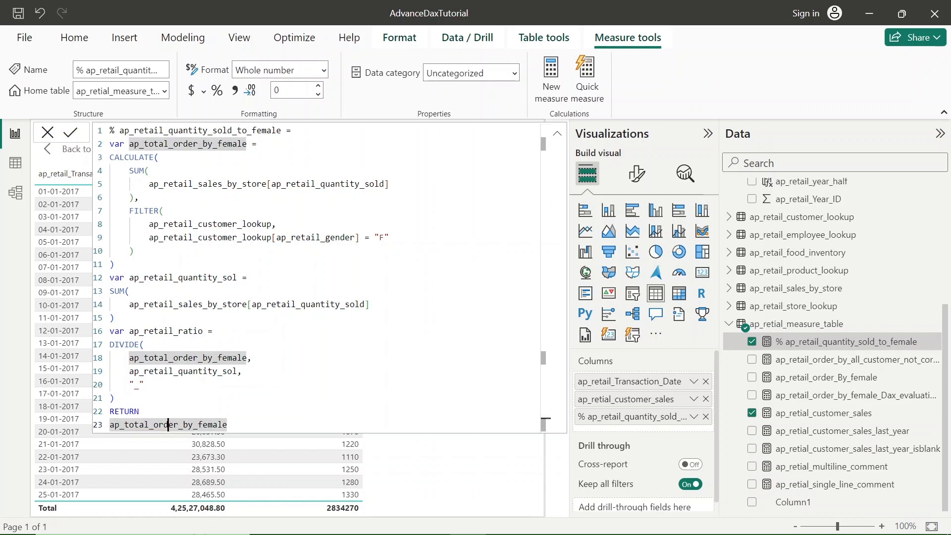
double_click(176, 277)
key(ctrl+c)
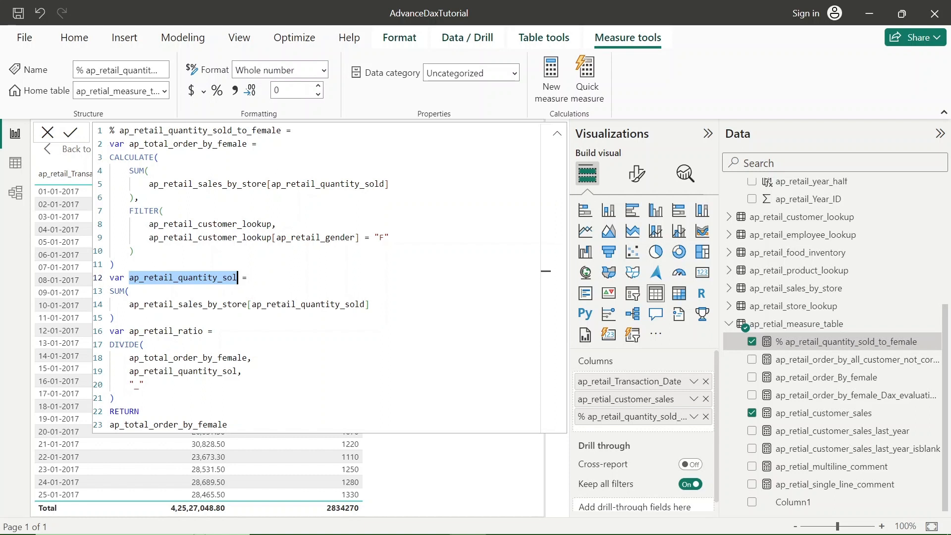
double_click(169, 424)
key(ctrl+v)
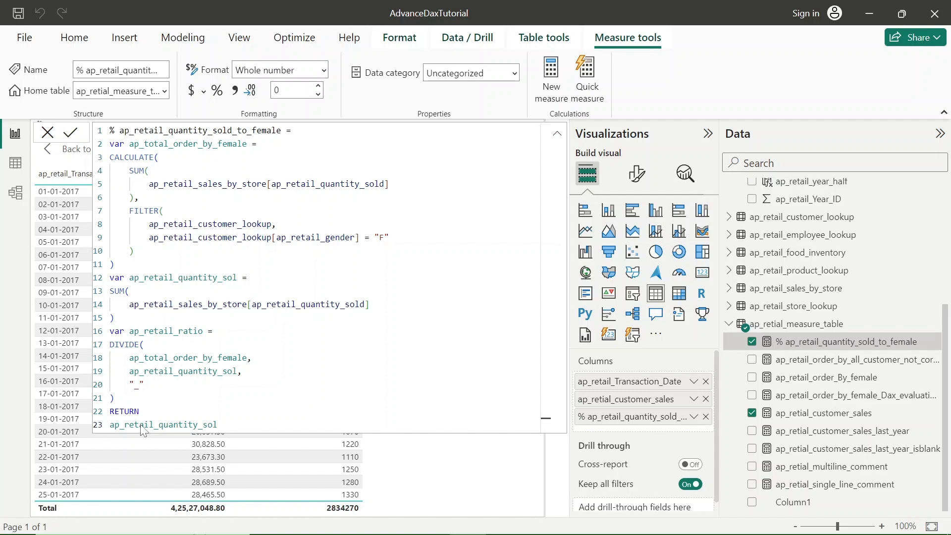
click(558, 139)
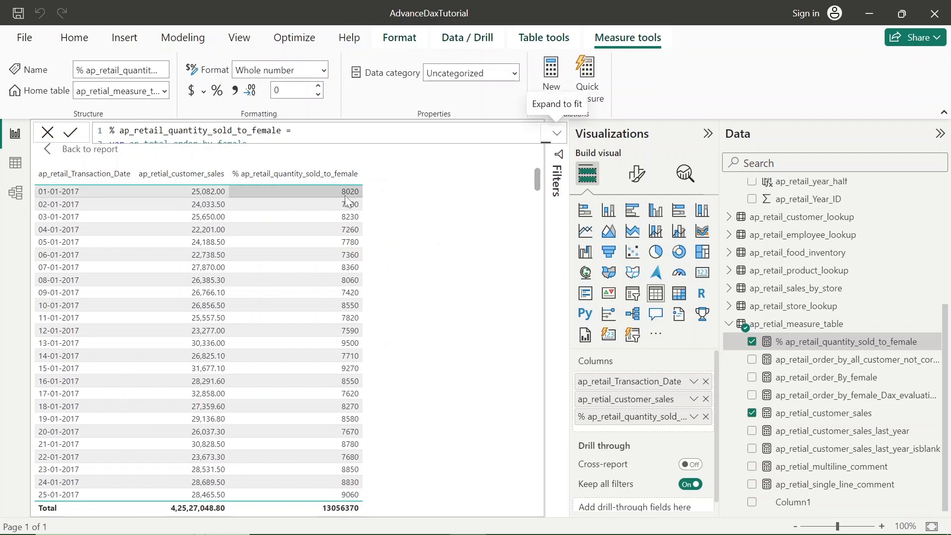
Change the measure's RETURN output to ap_retail_ratio by copying the name from its declaration, and apply the formula
click(558, 141)
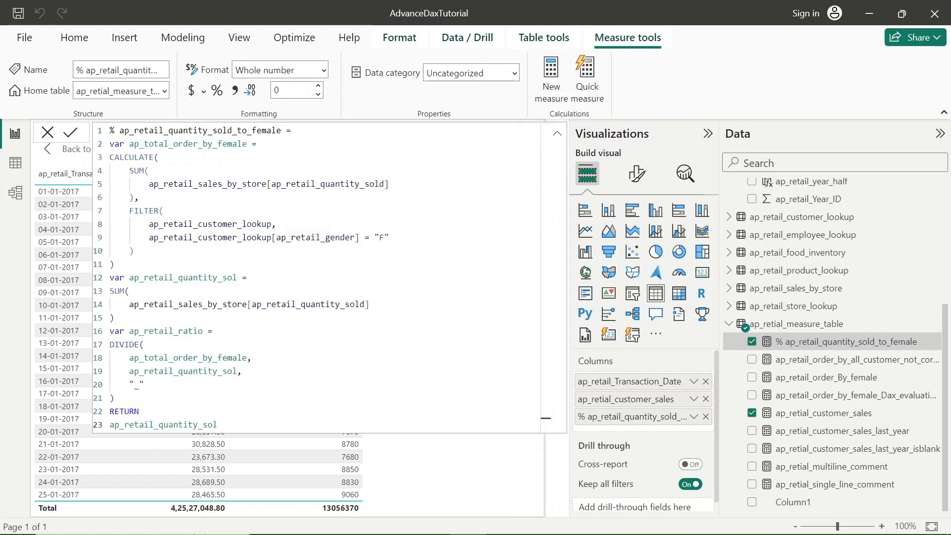
double_click(166, 331)
key(ctrl+c)
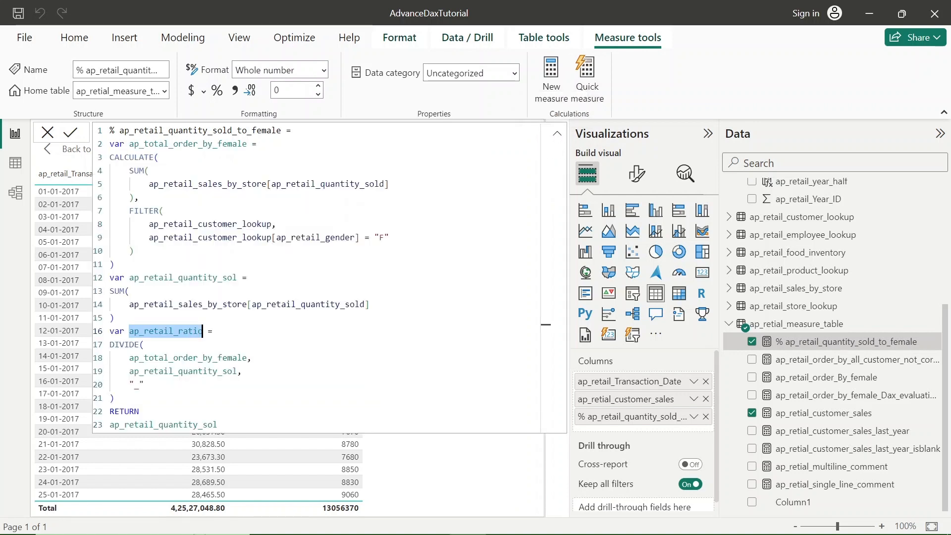
double_click(164, 425)
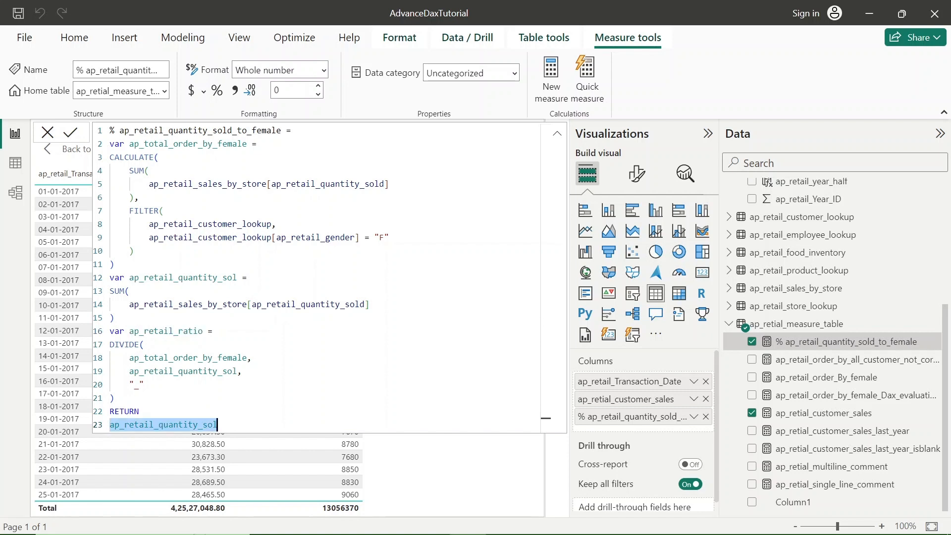
key(ctrl+v)
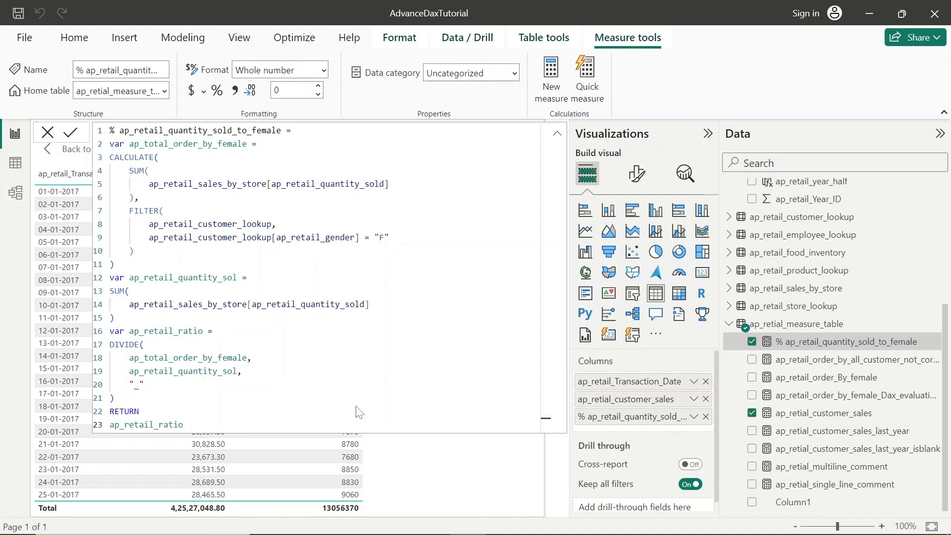
key(Return)
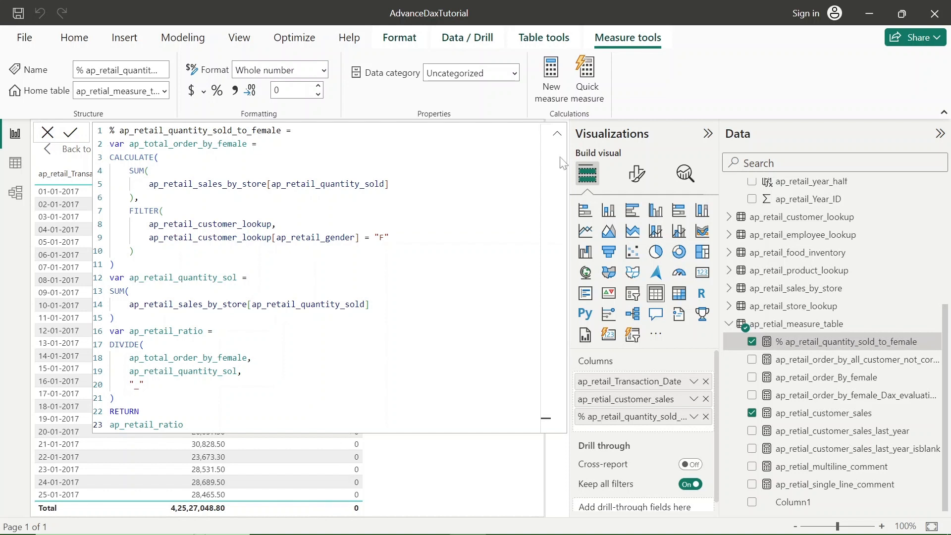
Examine the % ap_retail_quantity_sold_to_female column across the dates and consult the PowerPoint slide on testing DAX with variables
click(557, 133)
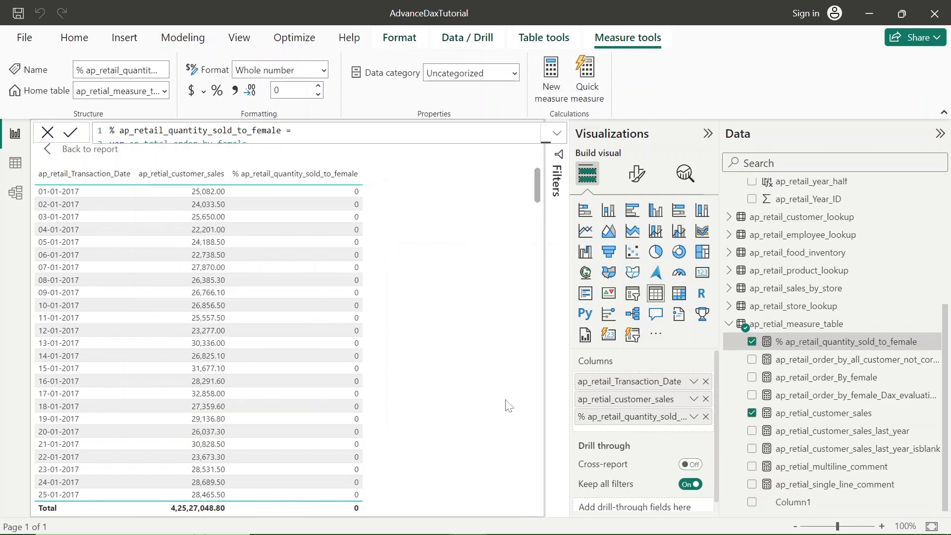
scroll(509, 406, down, 20)
scroll(508, 406, up, 10)
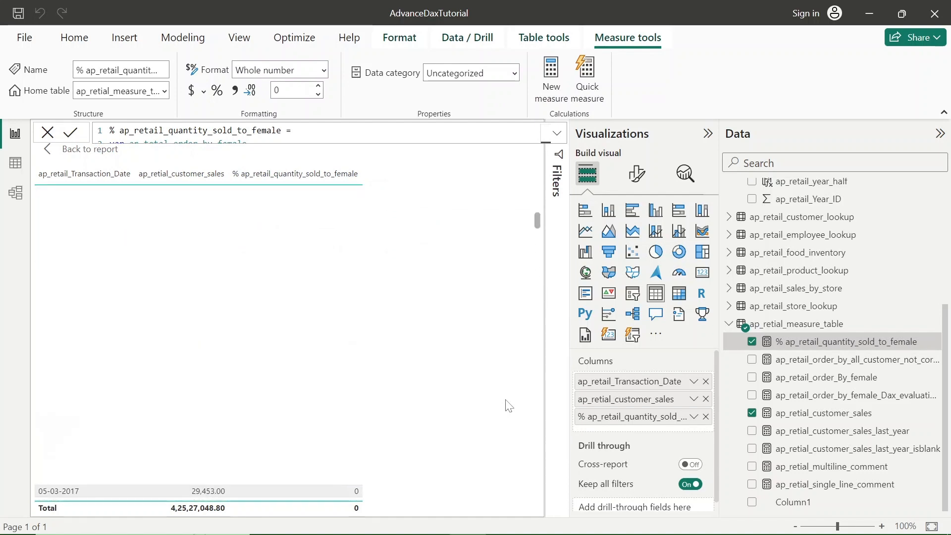
scroll(509, 406, up, 20)
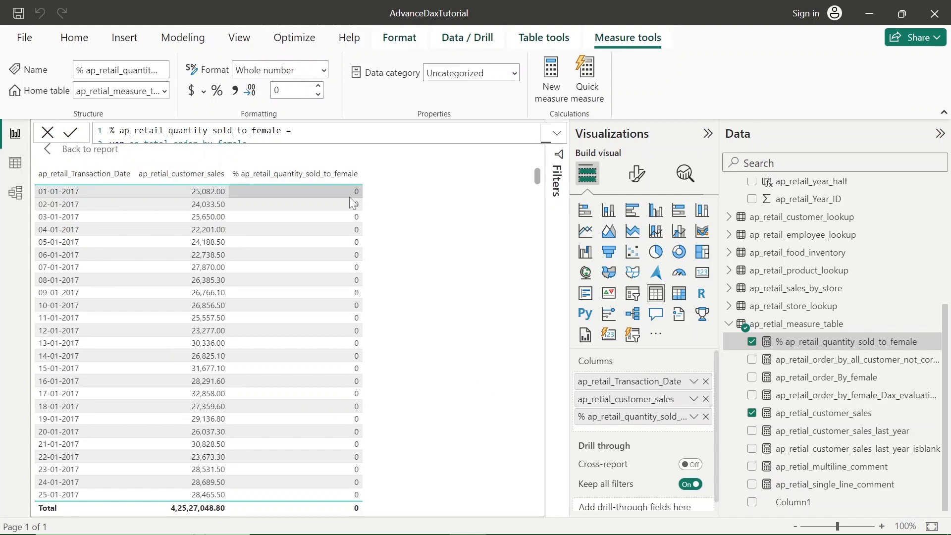
key(alt+Tab)
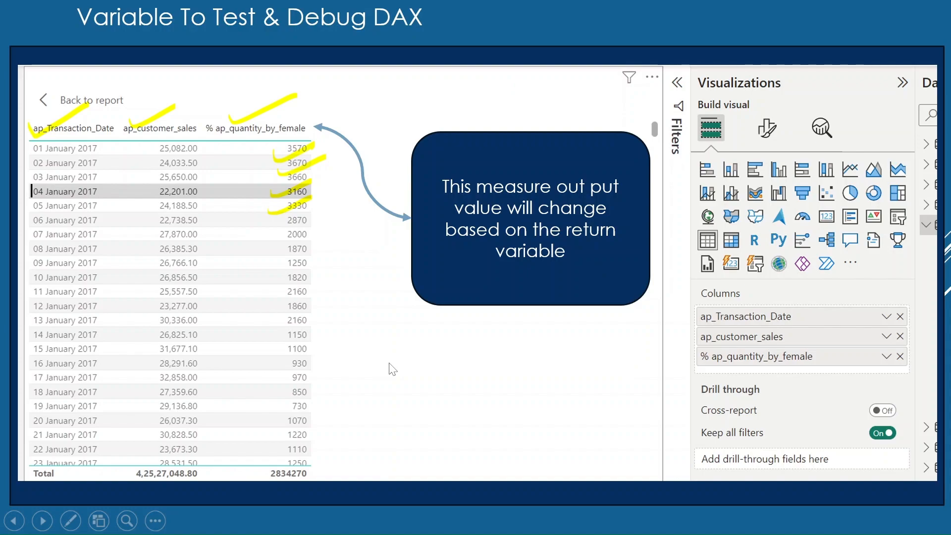
key(alt+Tab)
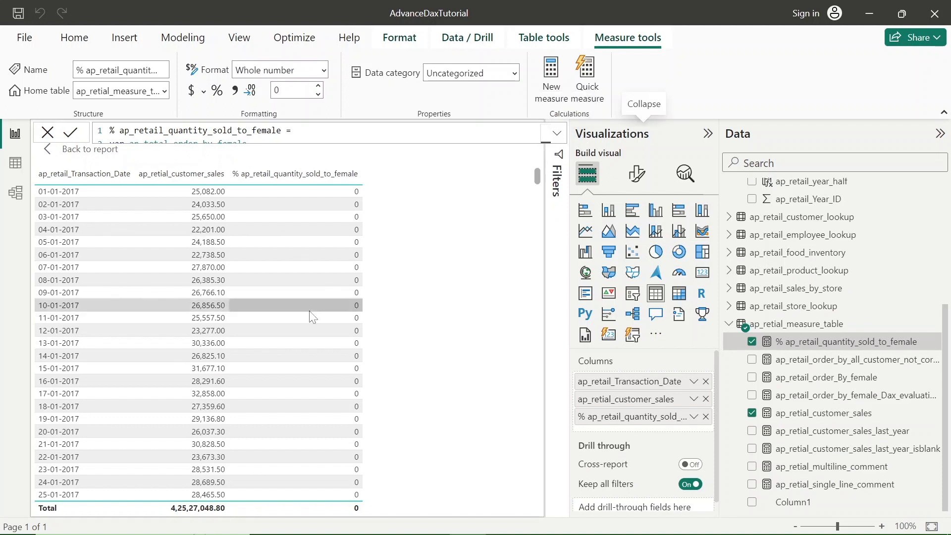
Change the measure's RETURN output to ap_total_order_by_female, copied from its declaration, and apply the formula to check the table
click(558, 133)
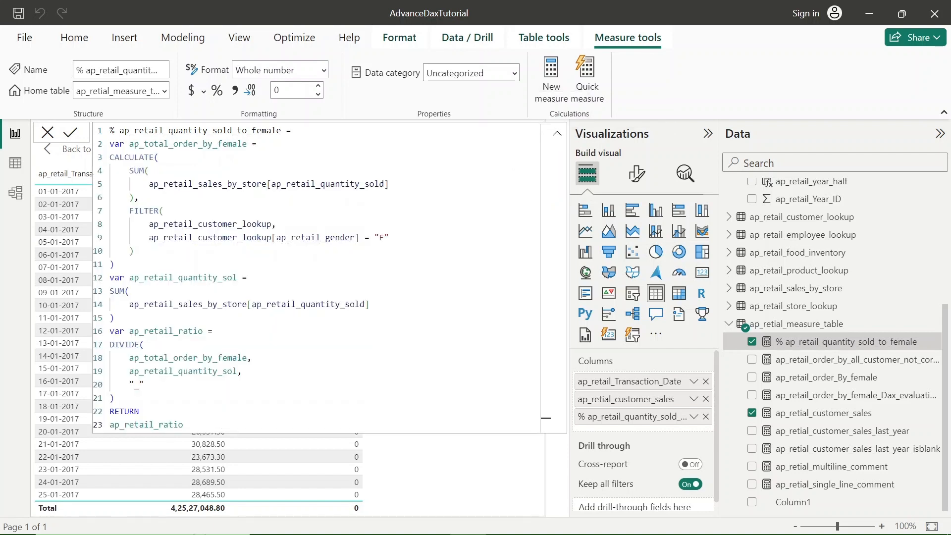
double_click(163, 144)
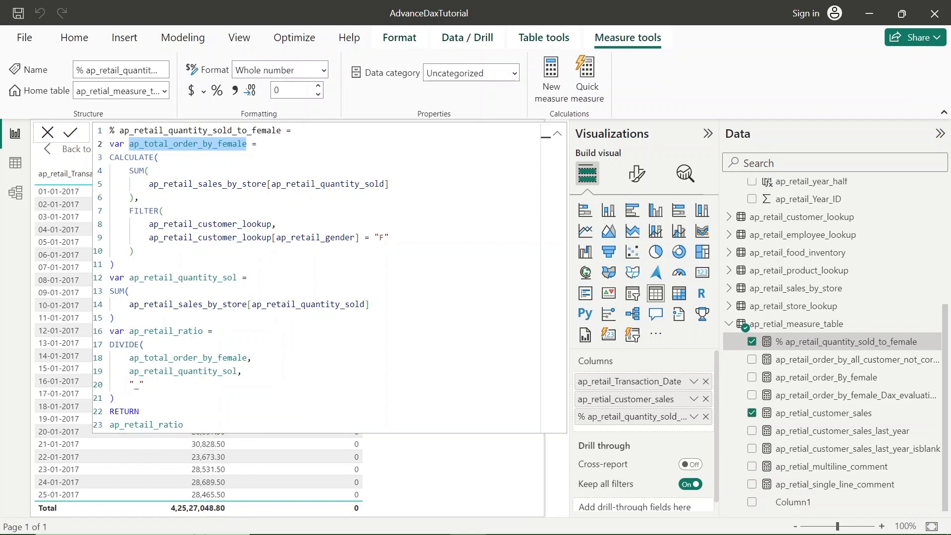
key(ctrl+c)
double_click(545, 423)
key(ctrl+v)
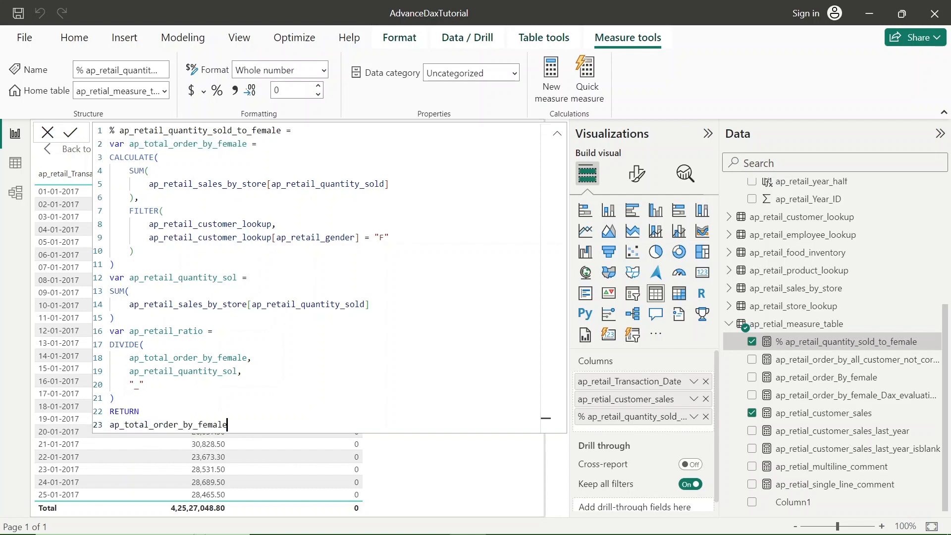
key(Return)
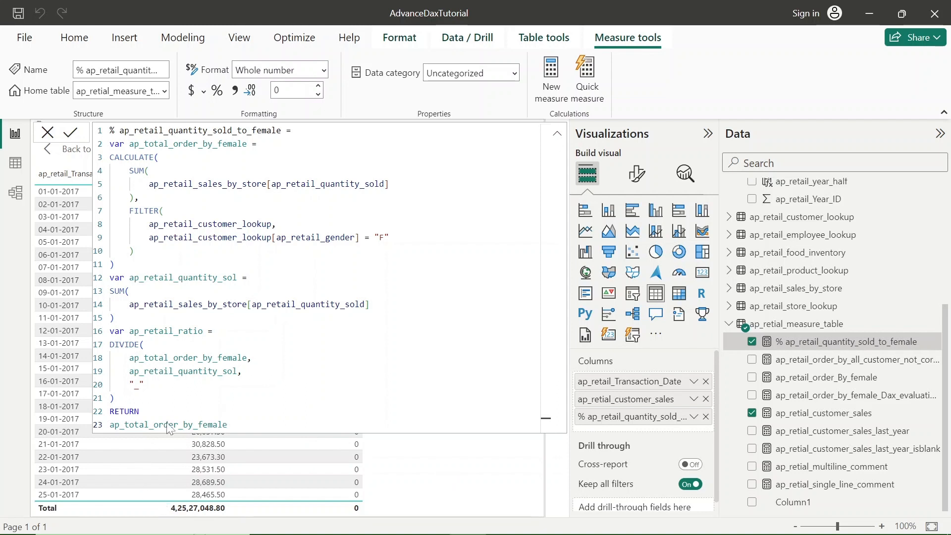
click(144, 425)
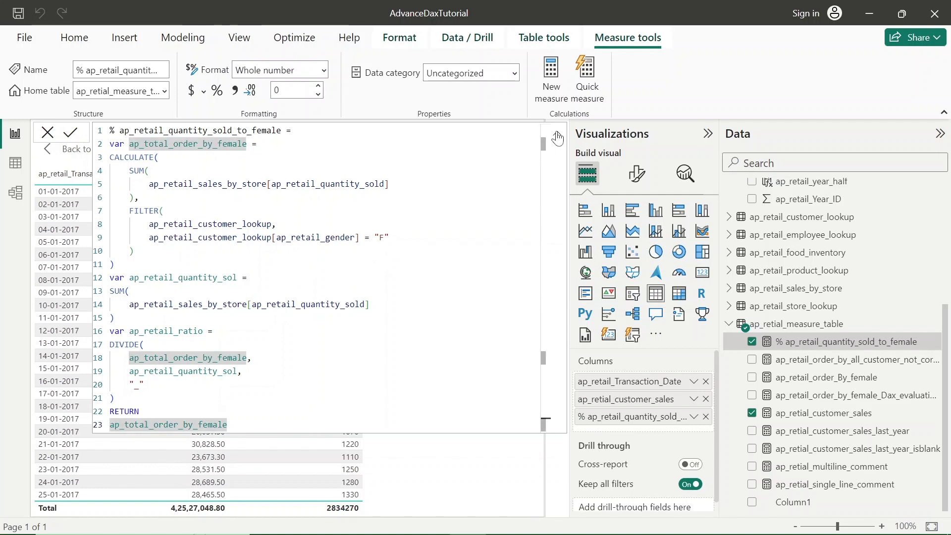
click(557, 137)
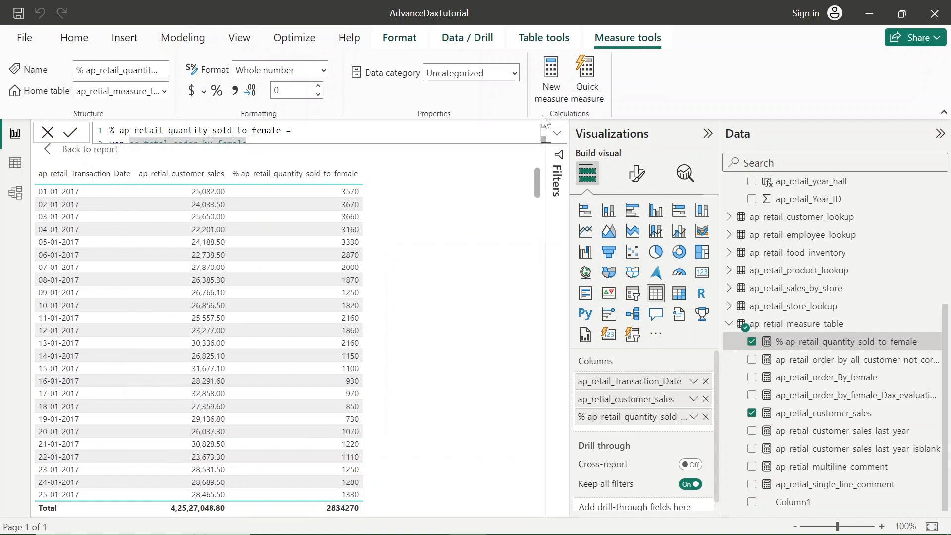
Apply ap_retail_quantity_sol as the measure's RETURN output, copying the name from its declaration, and switch to the PowerPoint slide show
click(557, 132)
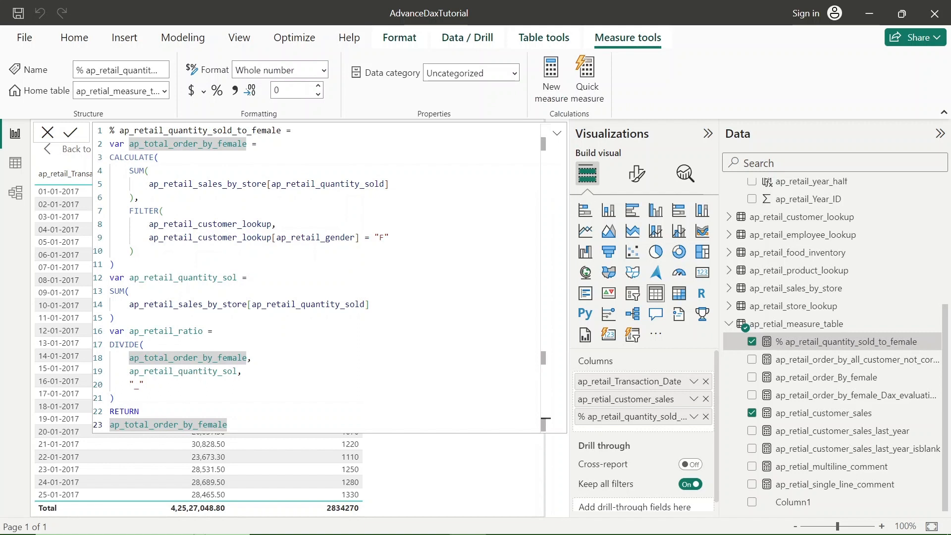
double_click(183, 278)
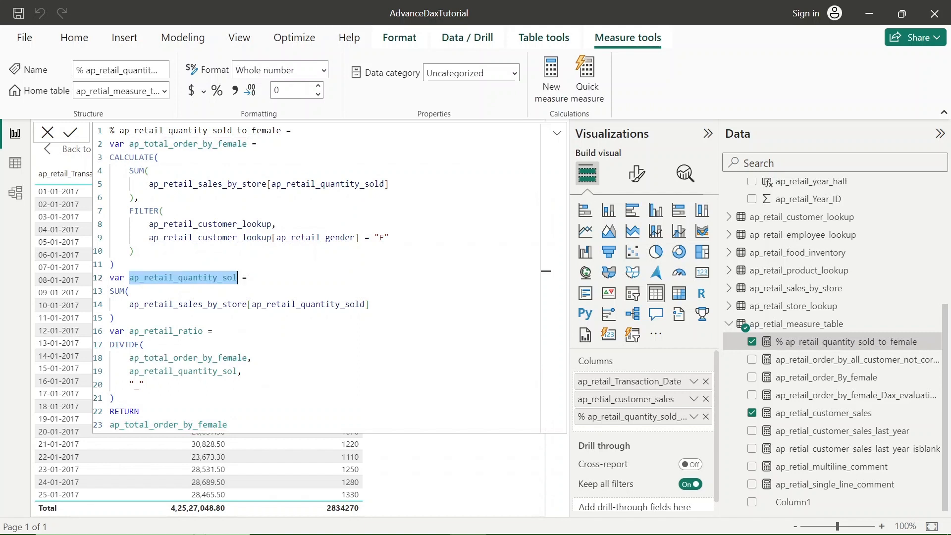
double_click(163, 424)
key(ctrl+v)
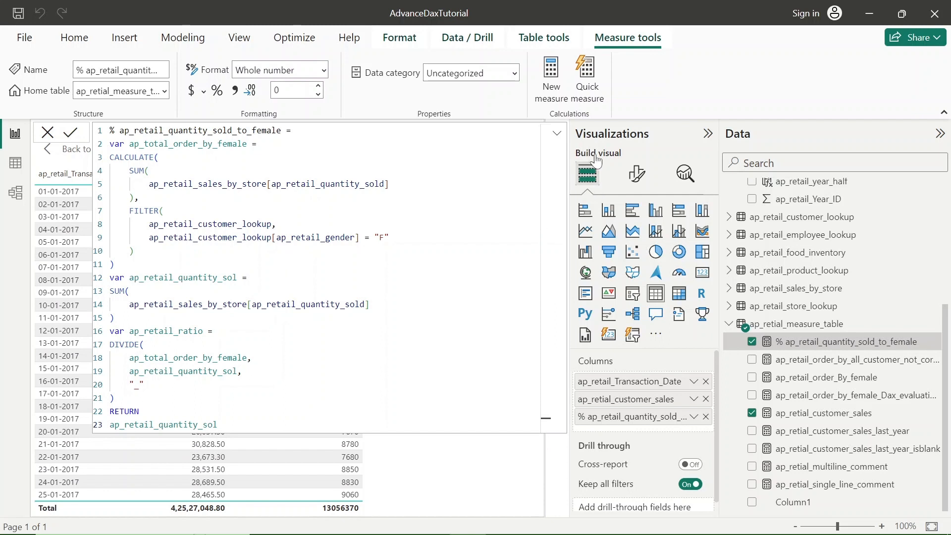
click(557, 134)
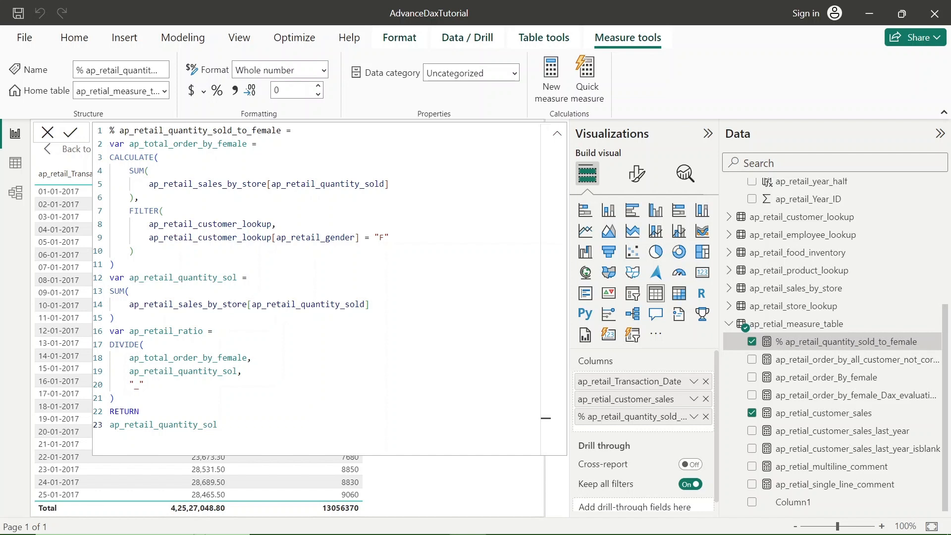
key(alt+Tab)
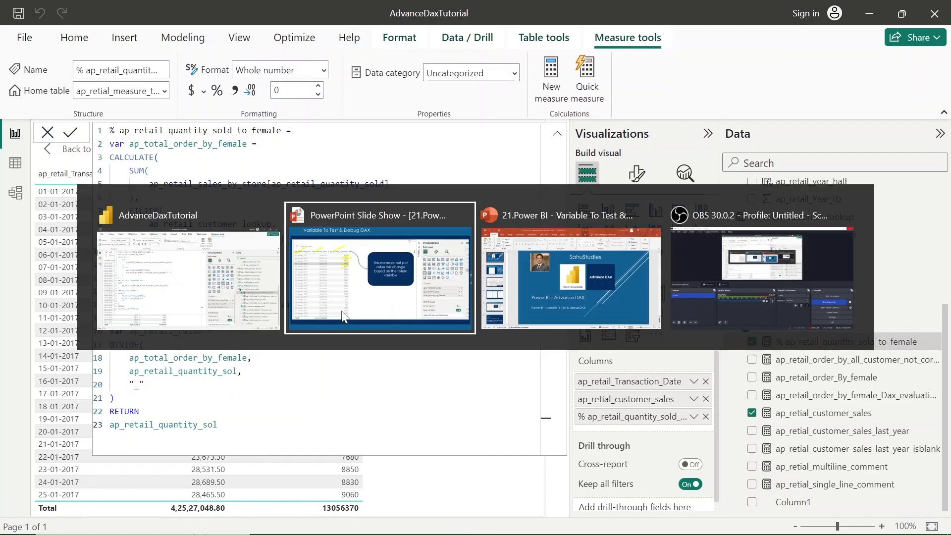